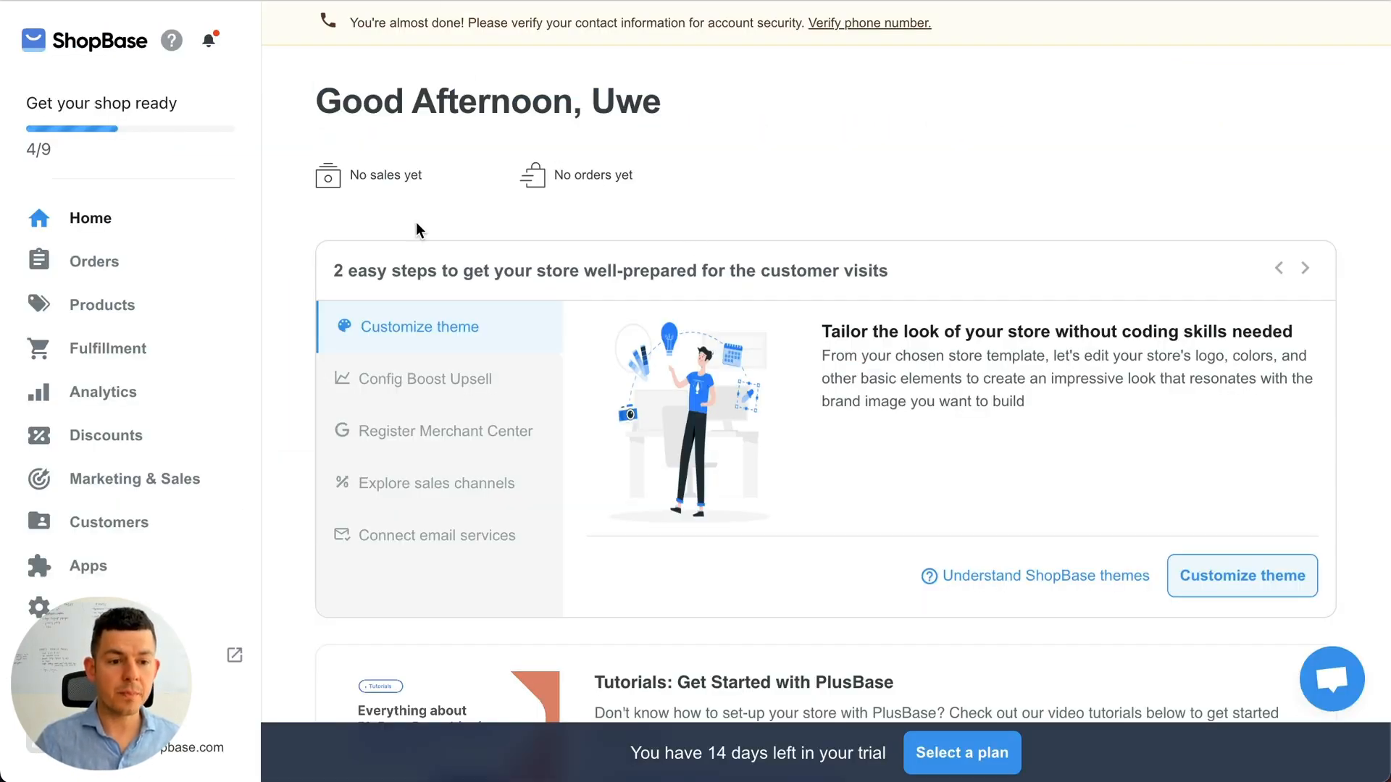
Step: Open the list of pages belonging to the online store
scroll(99, 404, "down", 1)
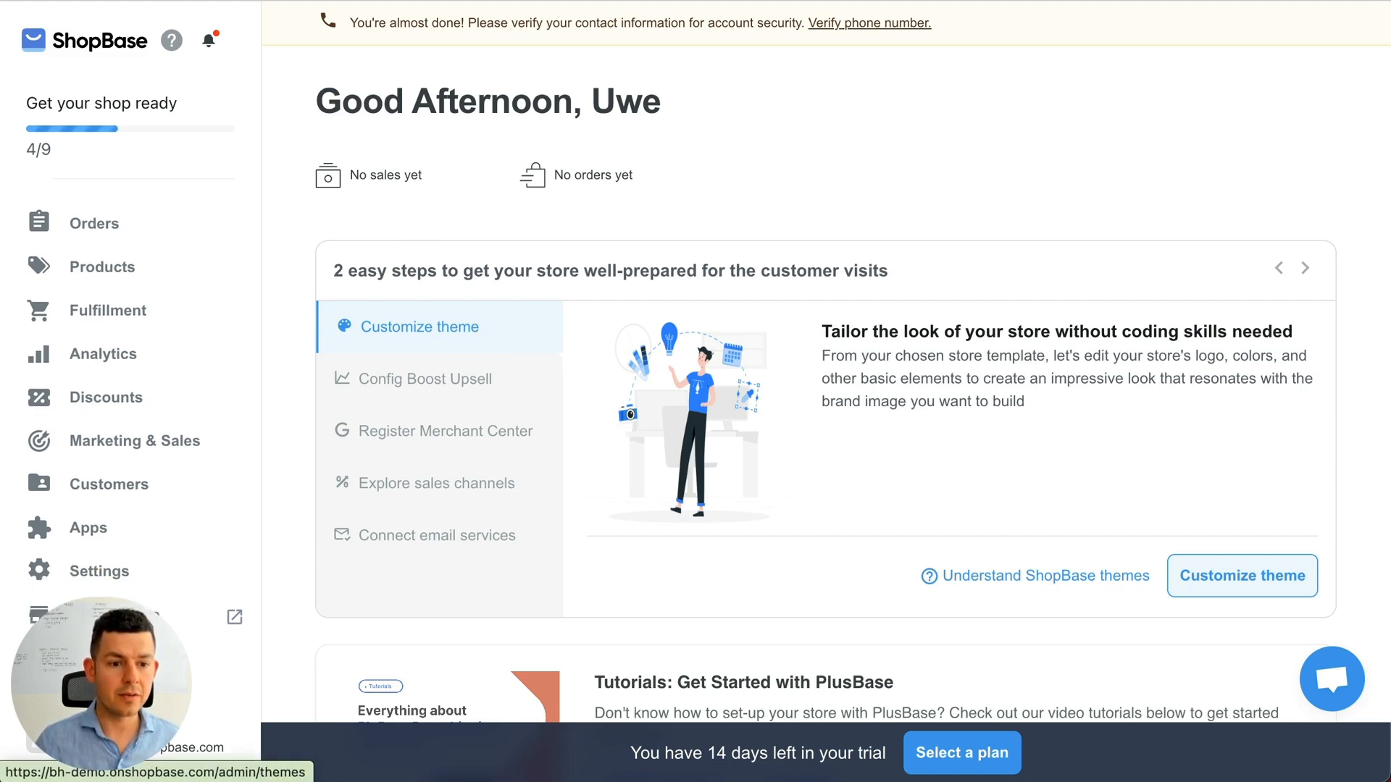
left_click(210, 654)
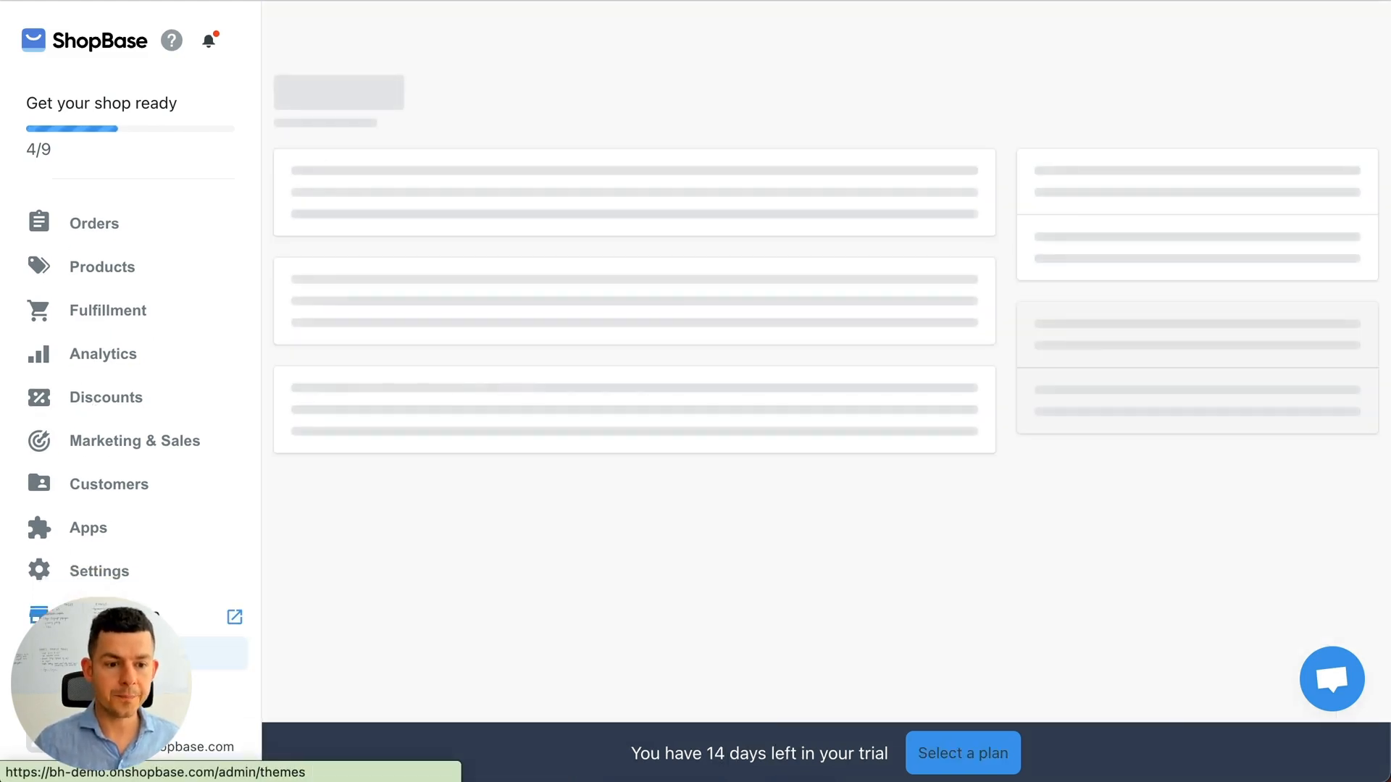
scroll(131, 595, "down", 5)
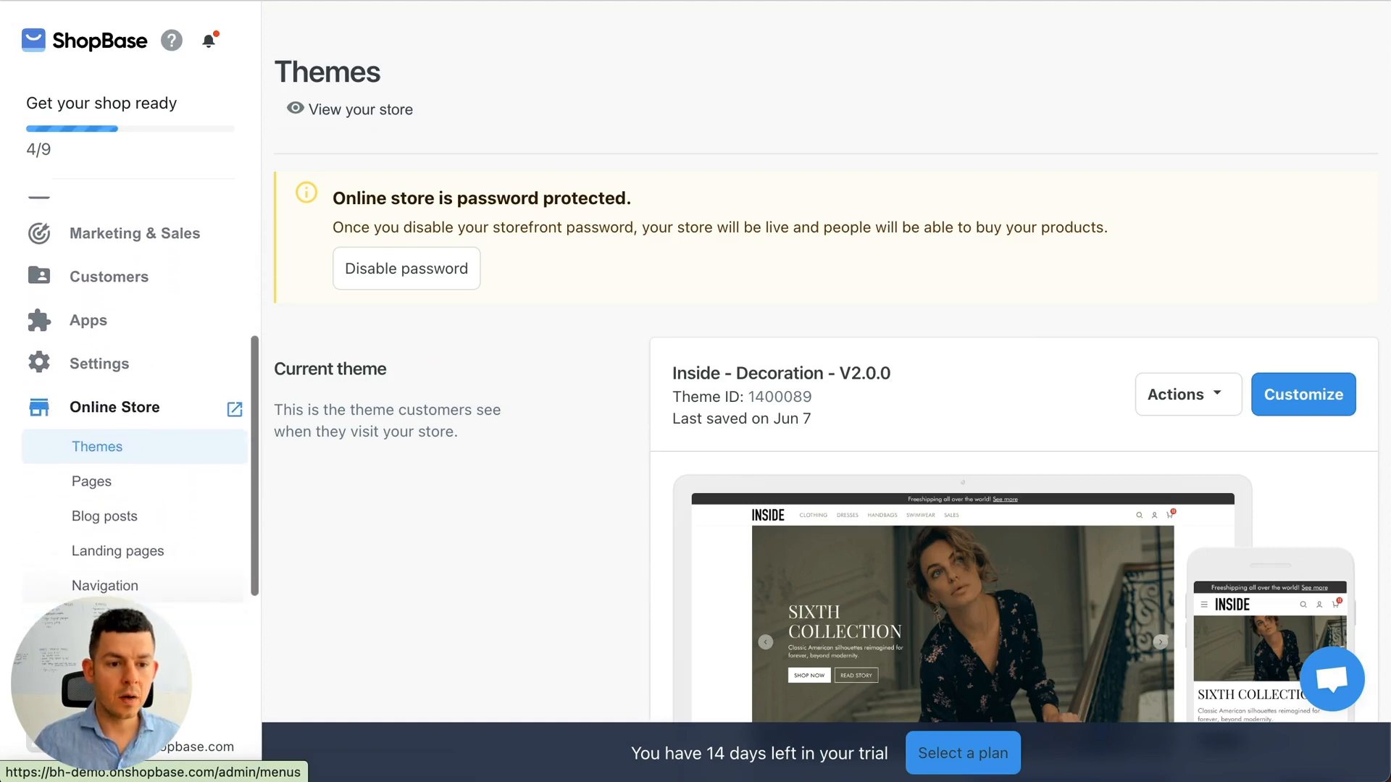
left_click(87, 482)
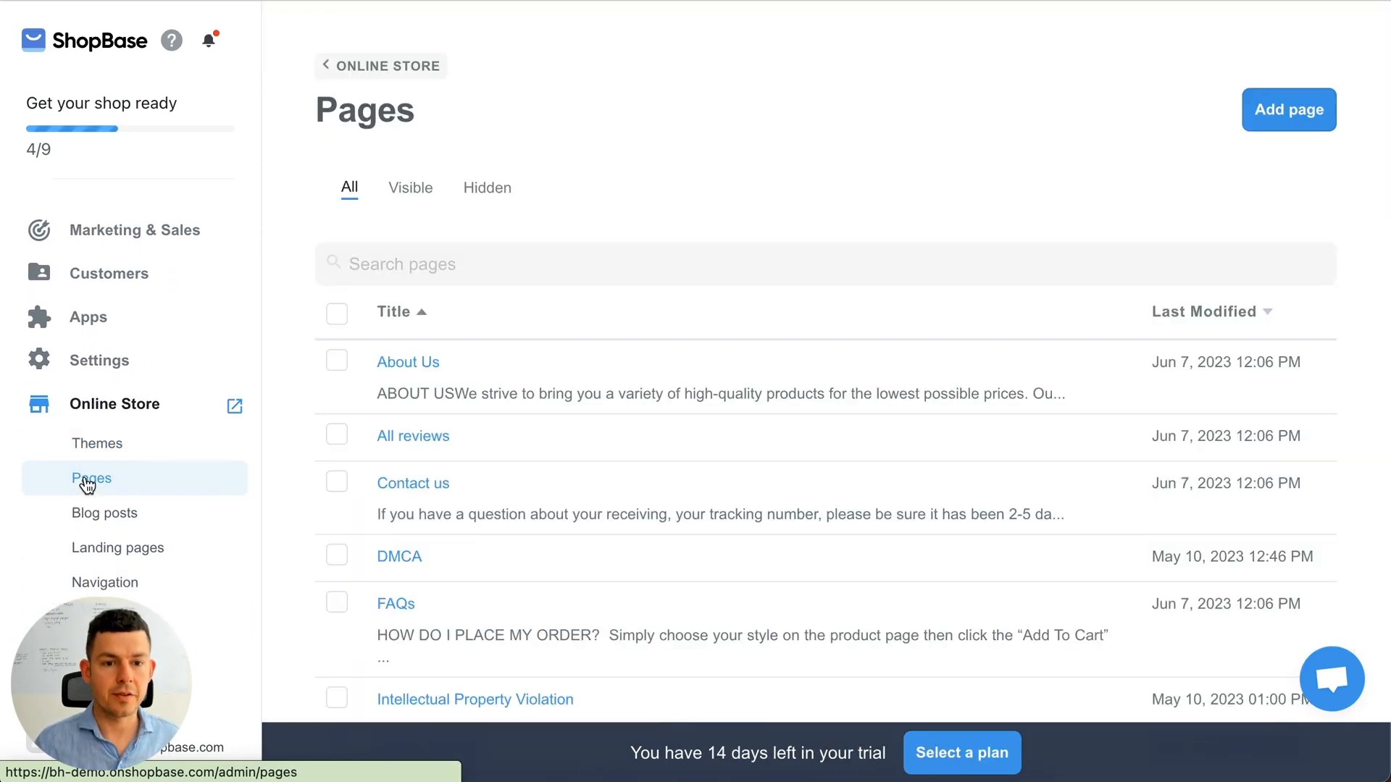
scroll(678, 420, "down", 3)
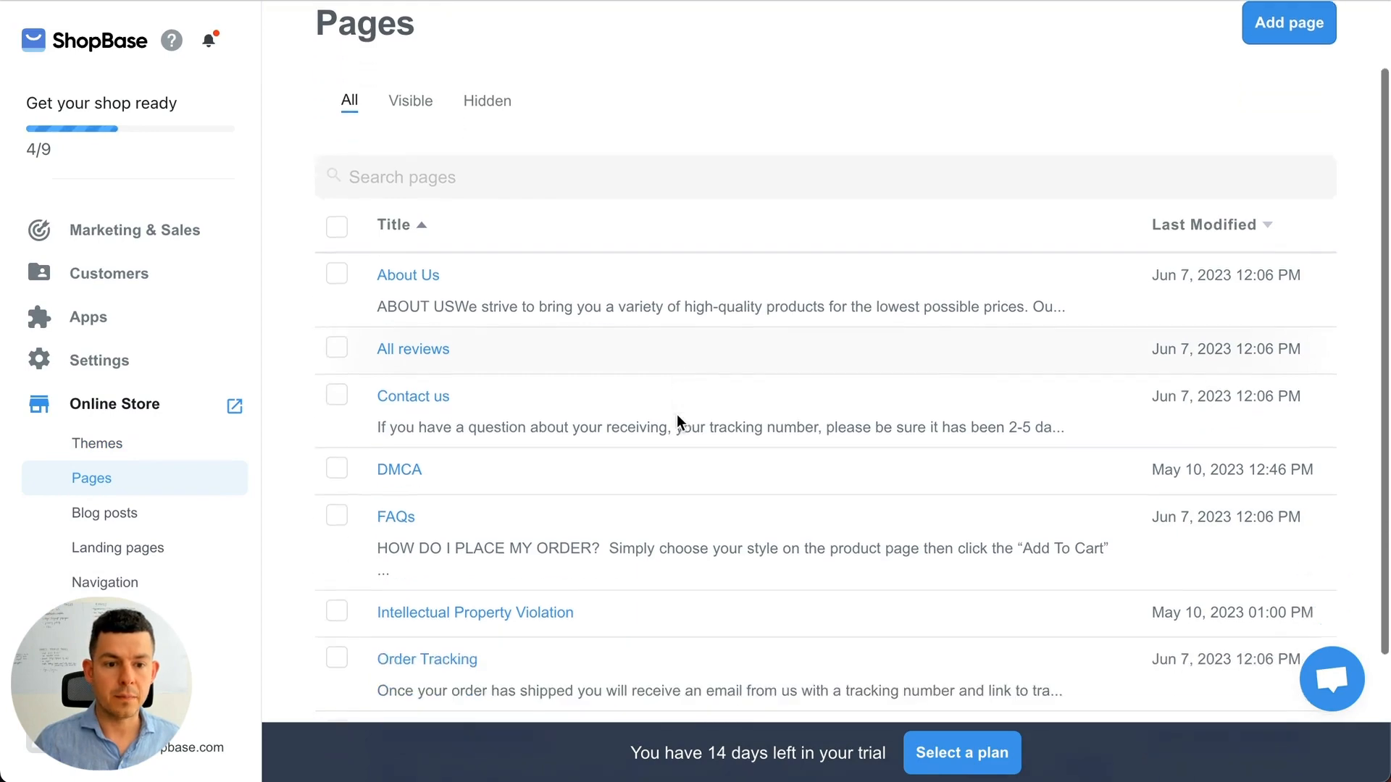
scroll(678, 421, "up", 3)
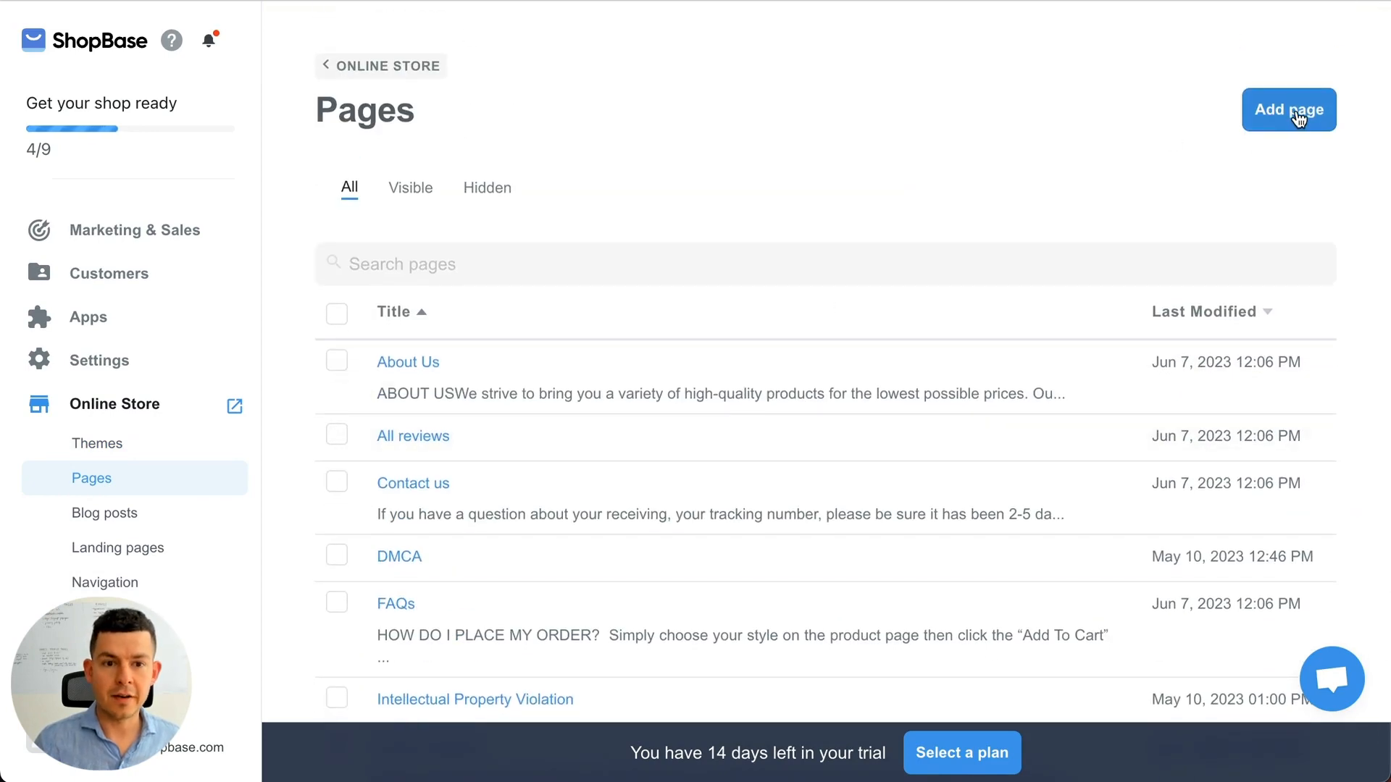
Step: Start a new store page and title it "Blog"
left_click(1295, 112)
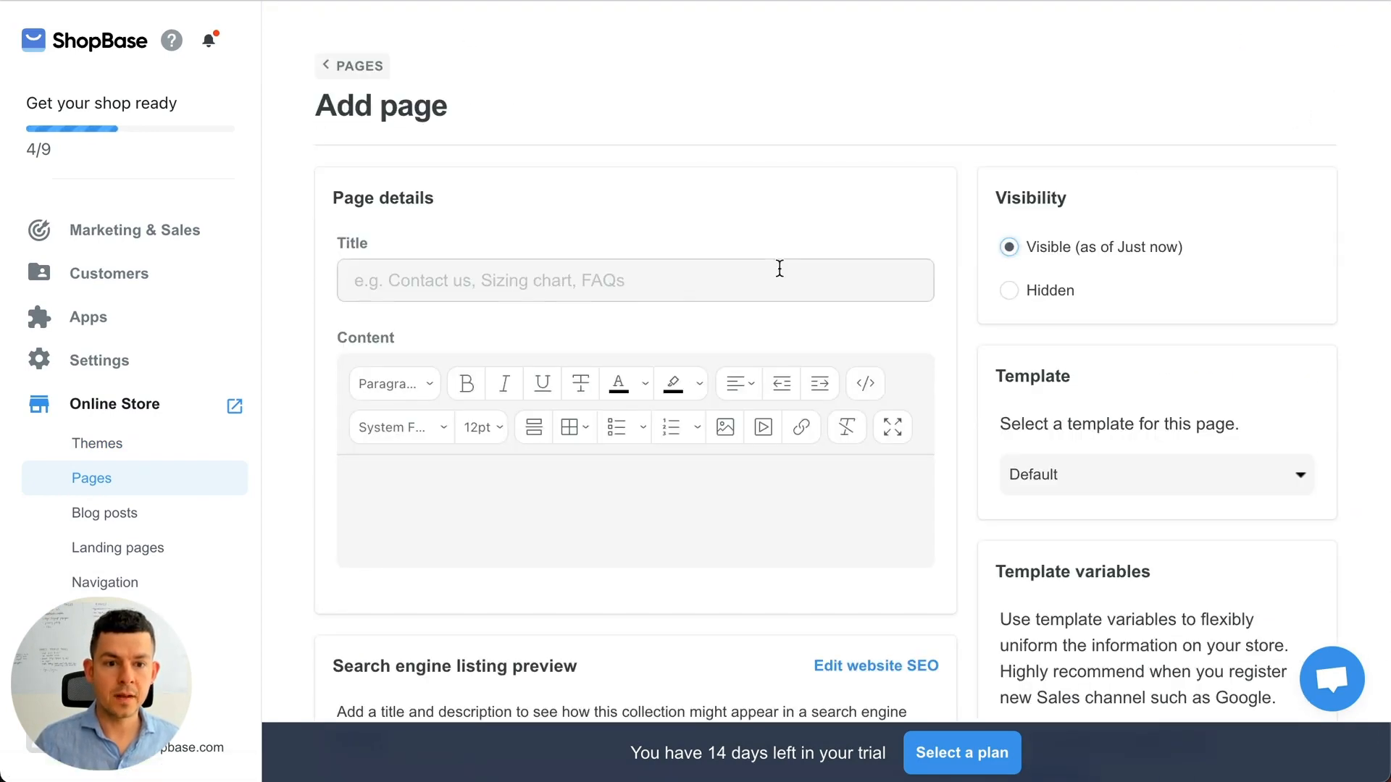
left_click(654, 298)
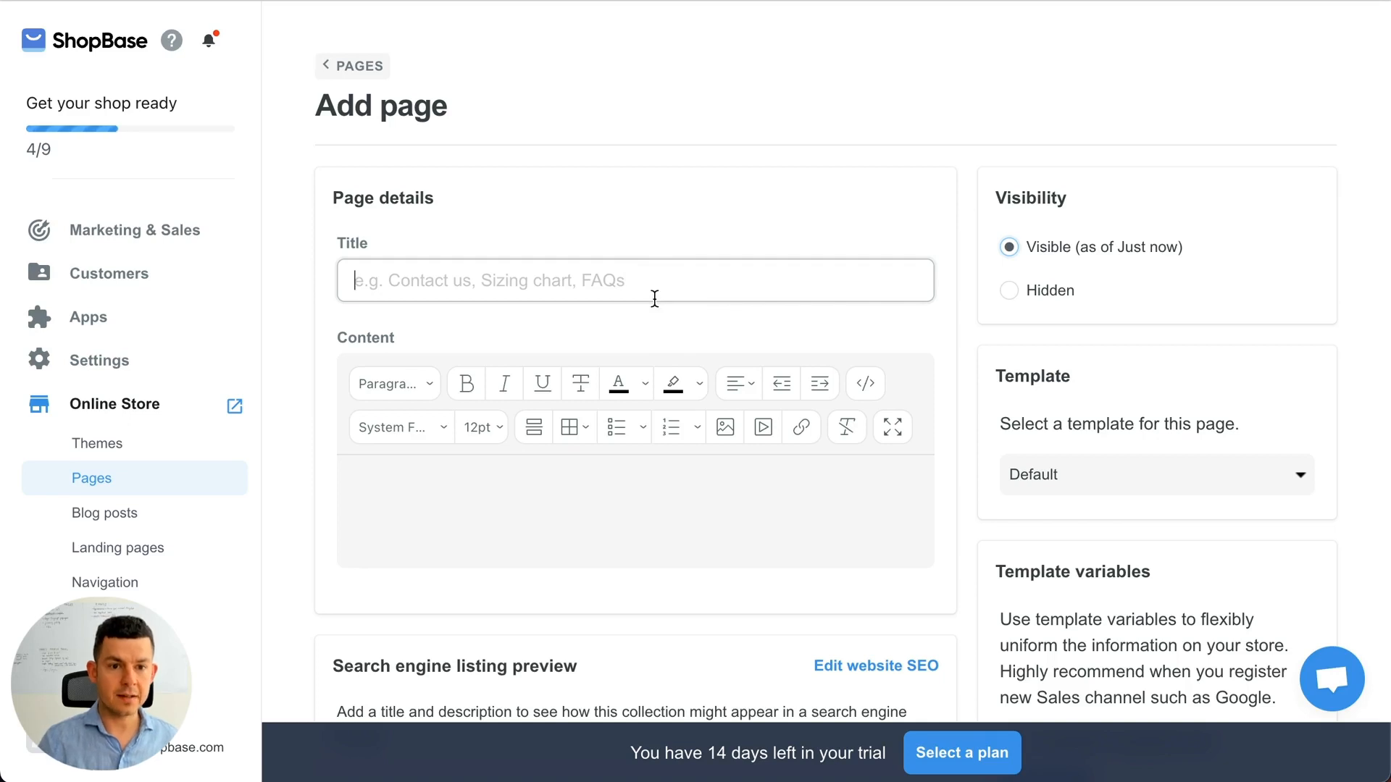
type("Blog")
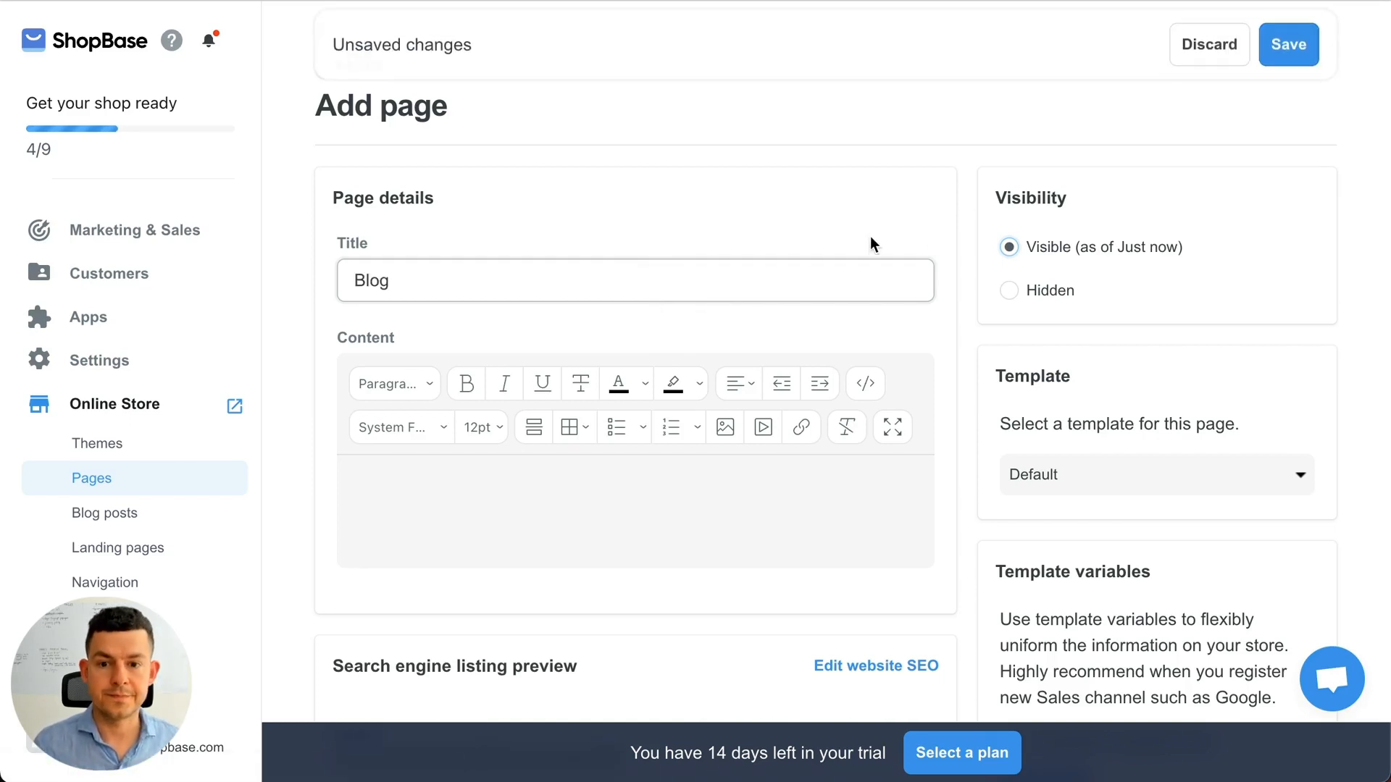
scroll(617, 322, "down", 2)
scroll(616, 323, "down", 2)
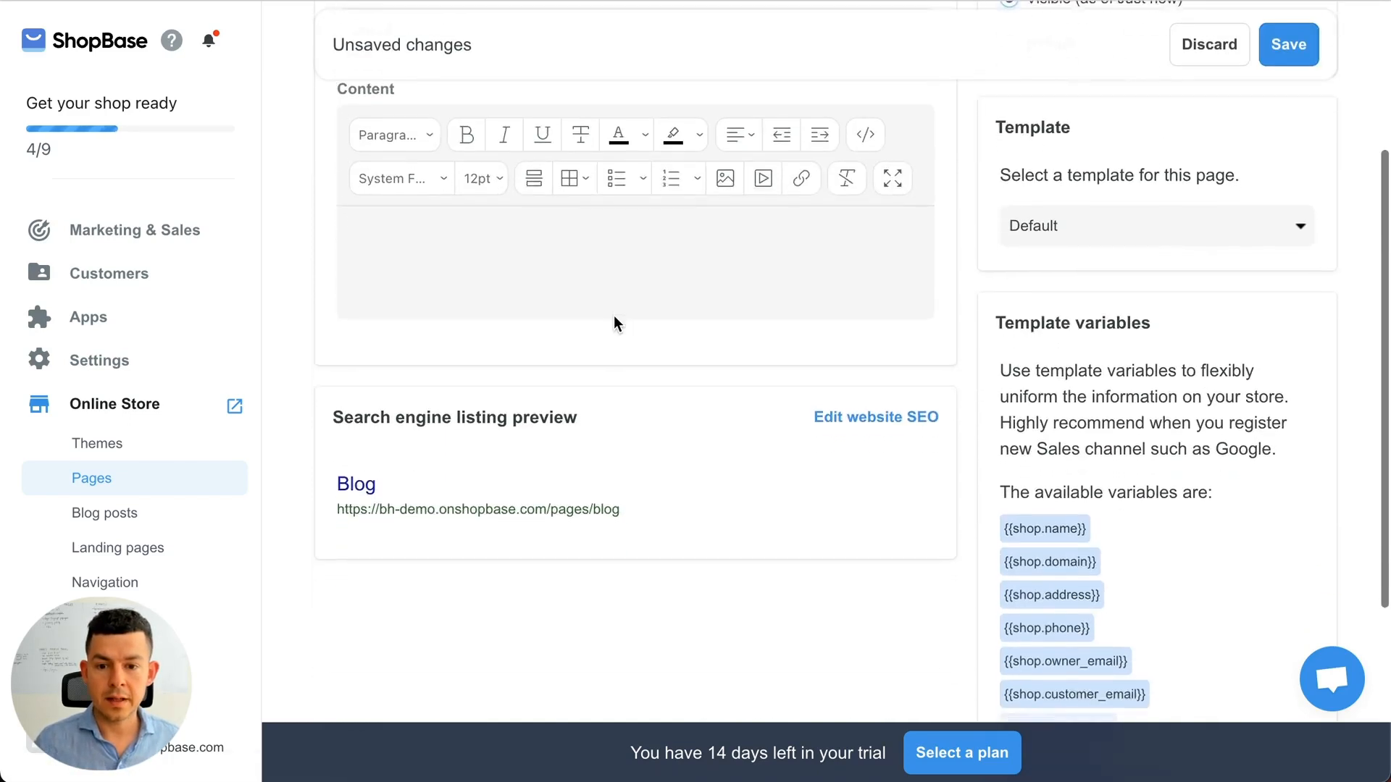
scroll(616, 322, "up", 2)
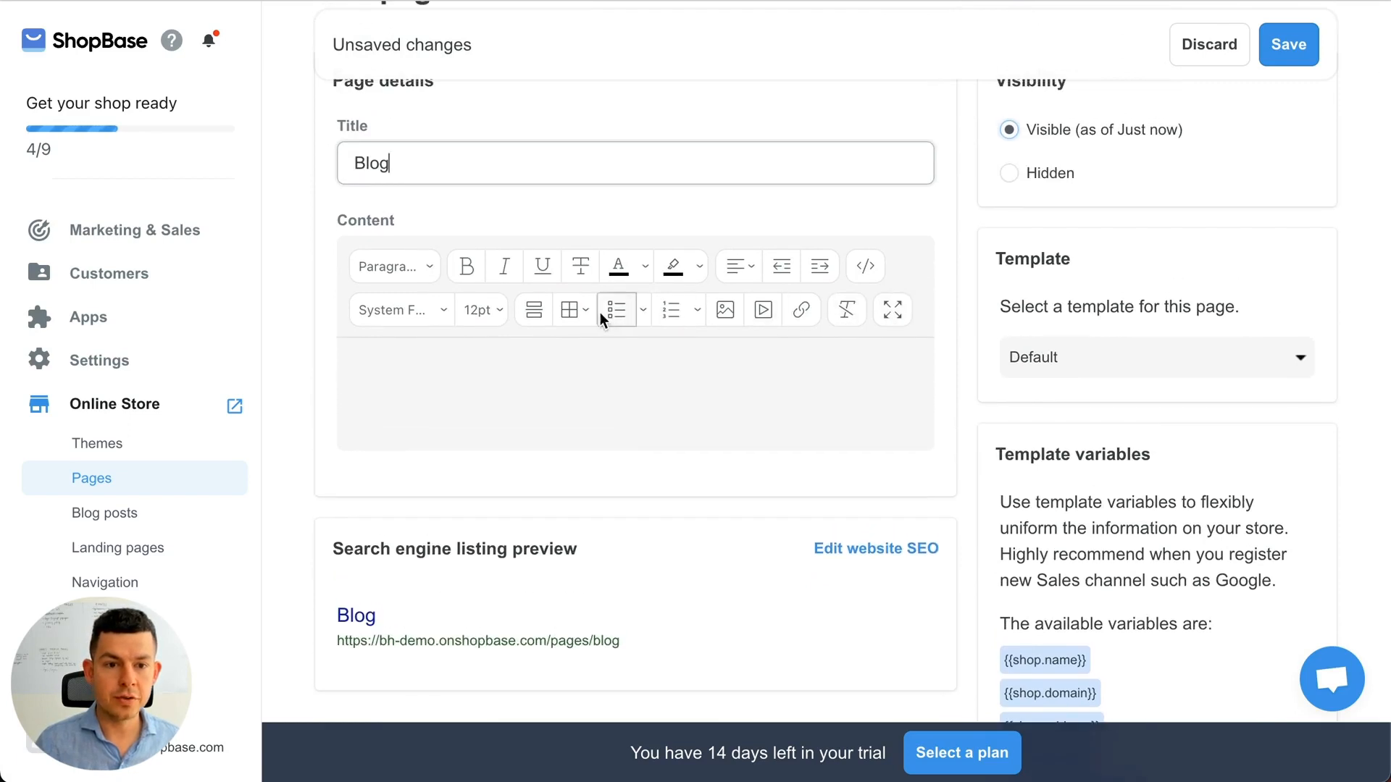
Step: Copy BlogHandy's Step 2 code, <div id="bh-posts"></div>, into the source code of the Blog page's content in ShopBase and save the page
left_click(866, 270)
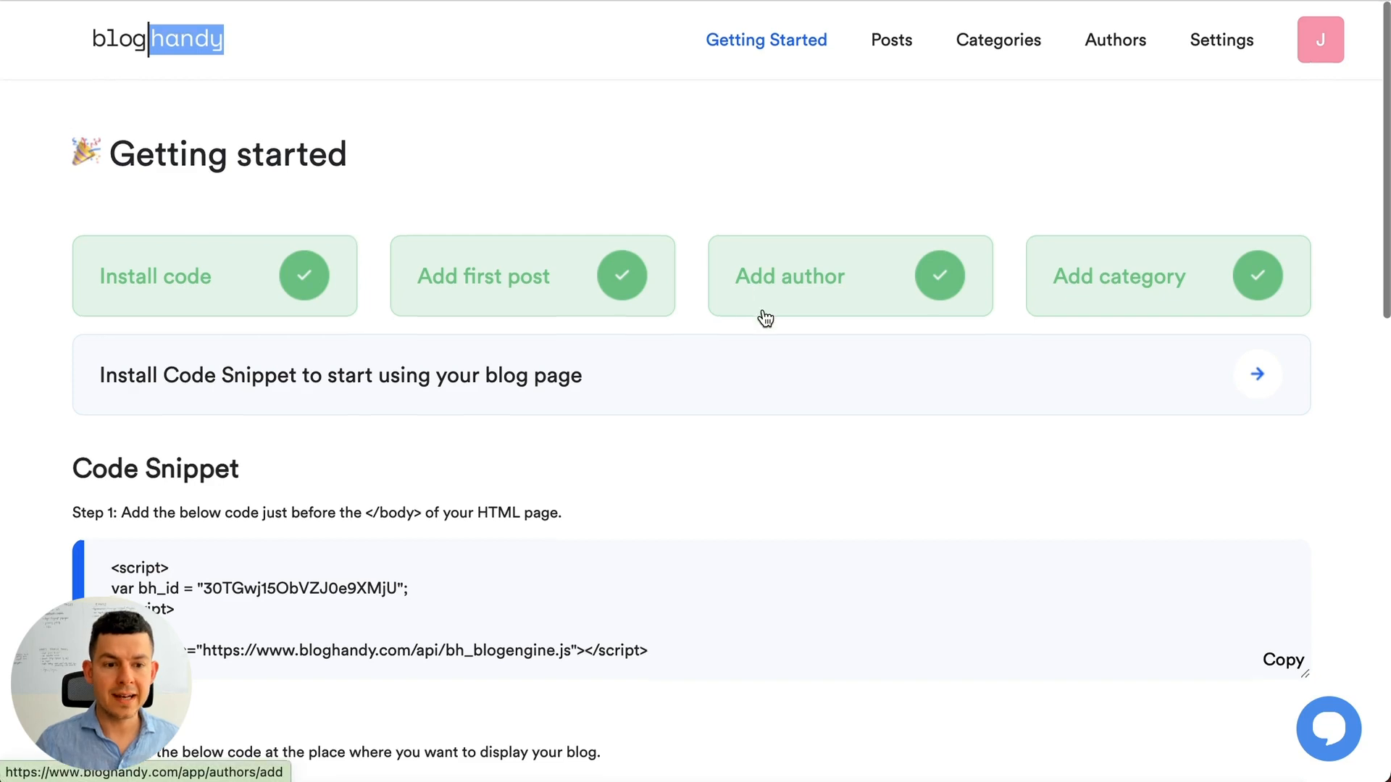
scroll(766, 319, "down", 3)
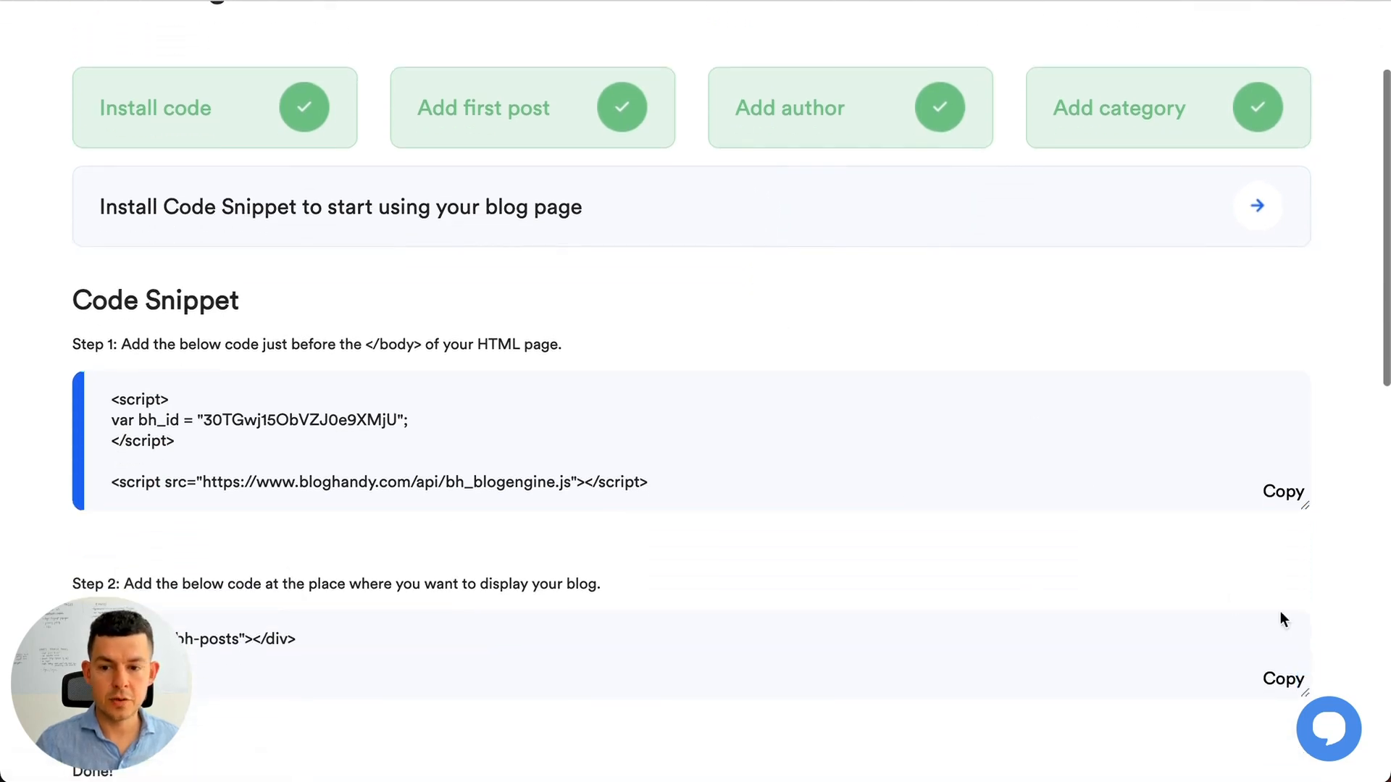
left_click(1283, 681)
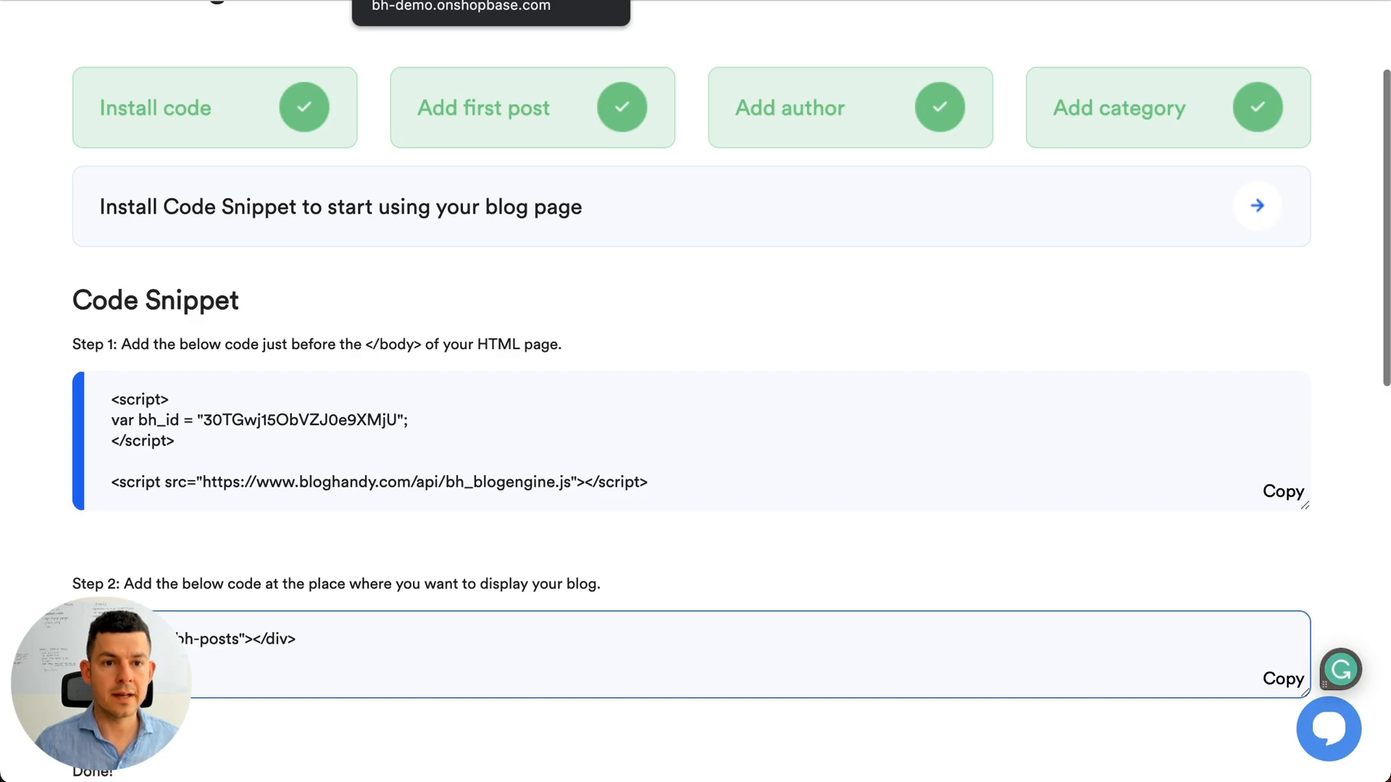
left_click(434, 0)
key("super+v")
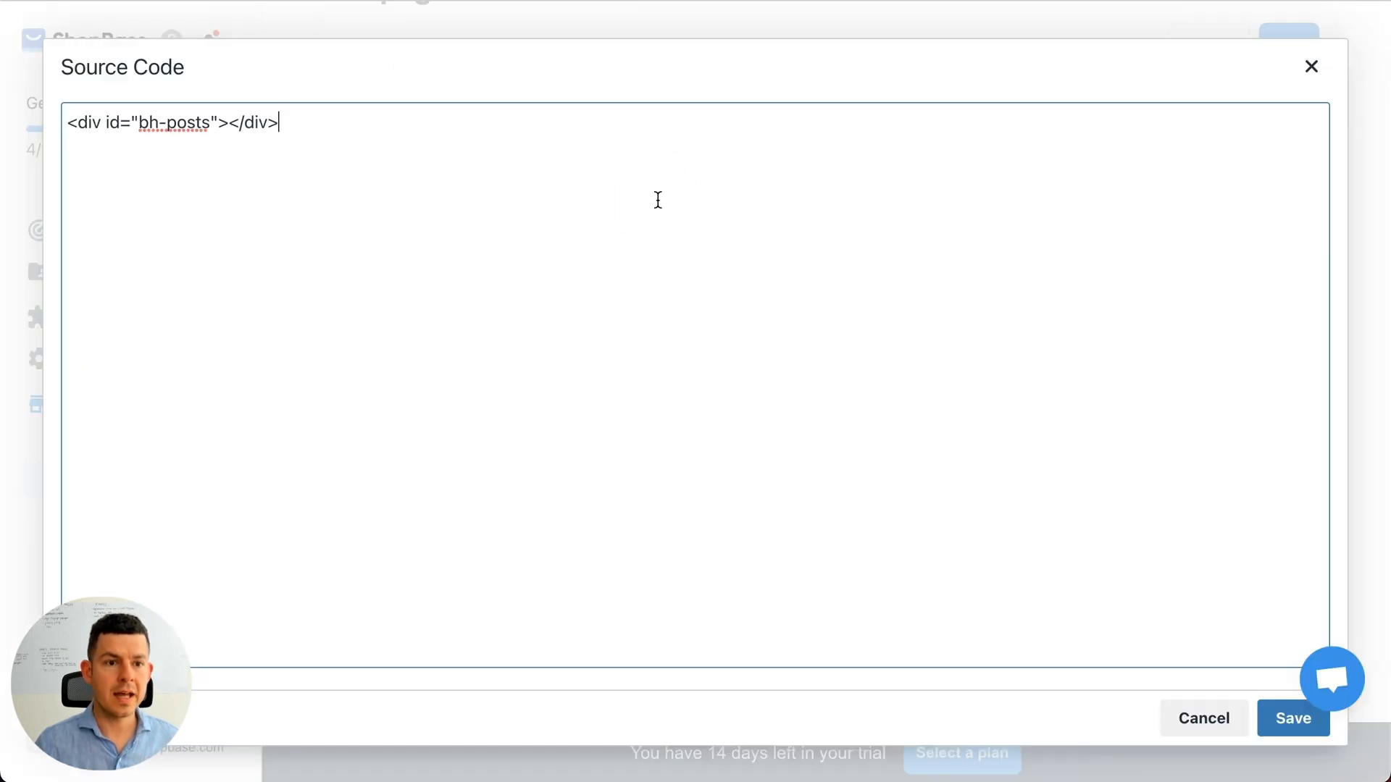
left_click(1296, 728)
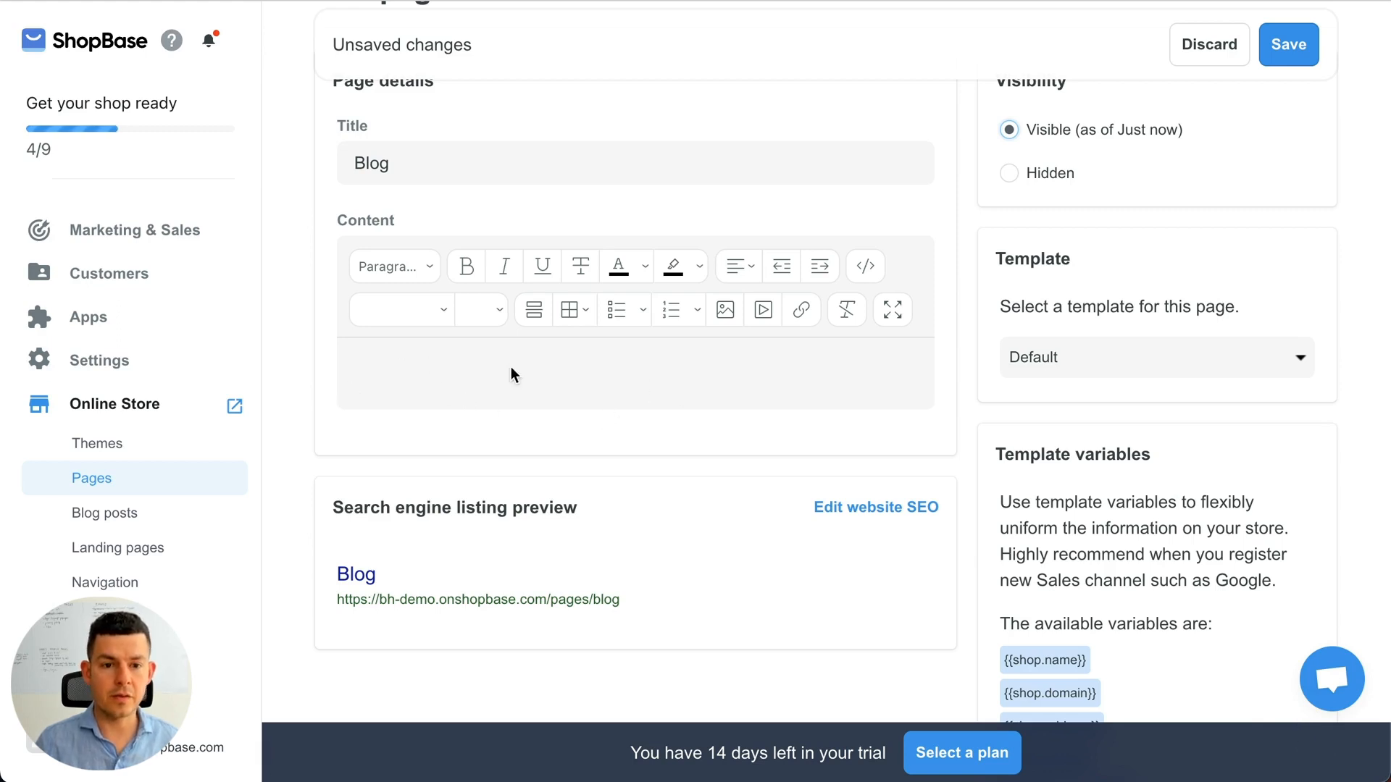
scroll(799, 378, "up", 3)
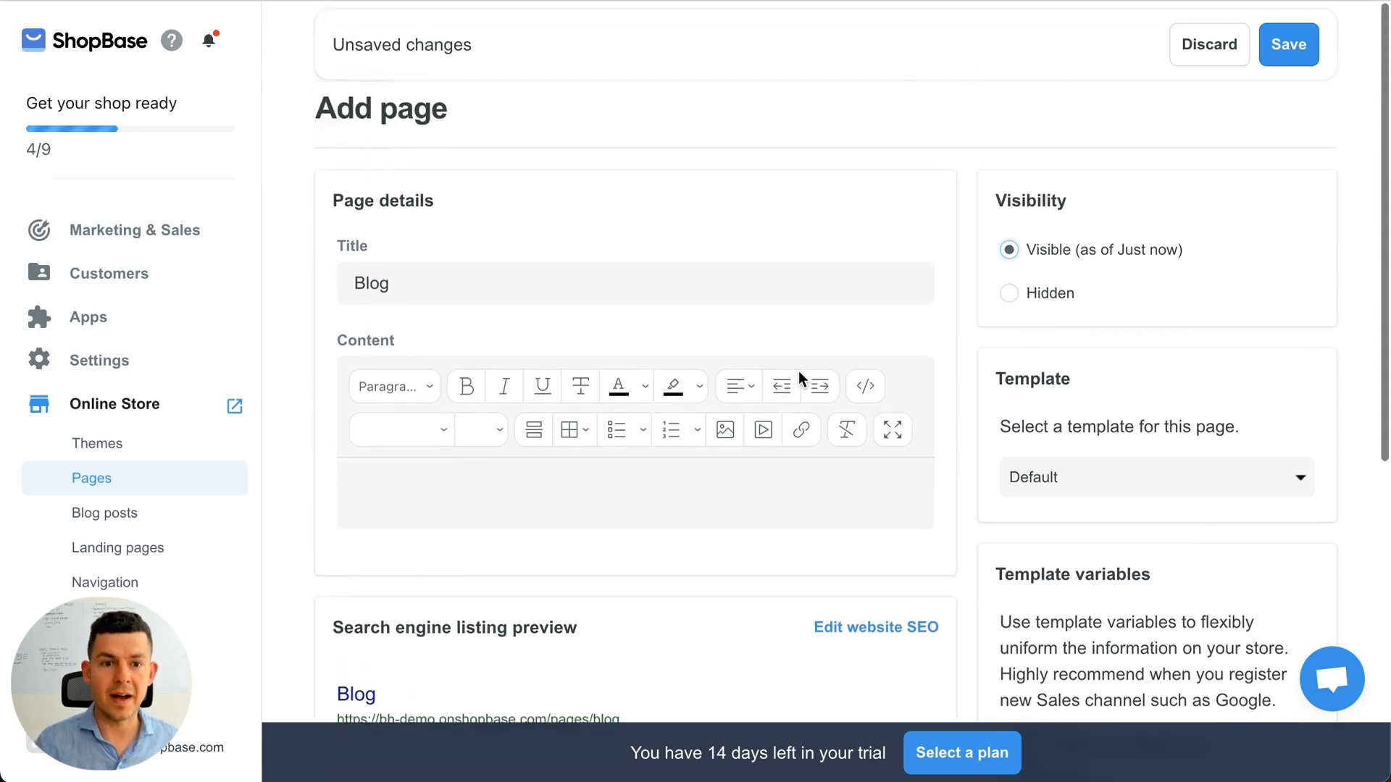
left_click(1287, 52)
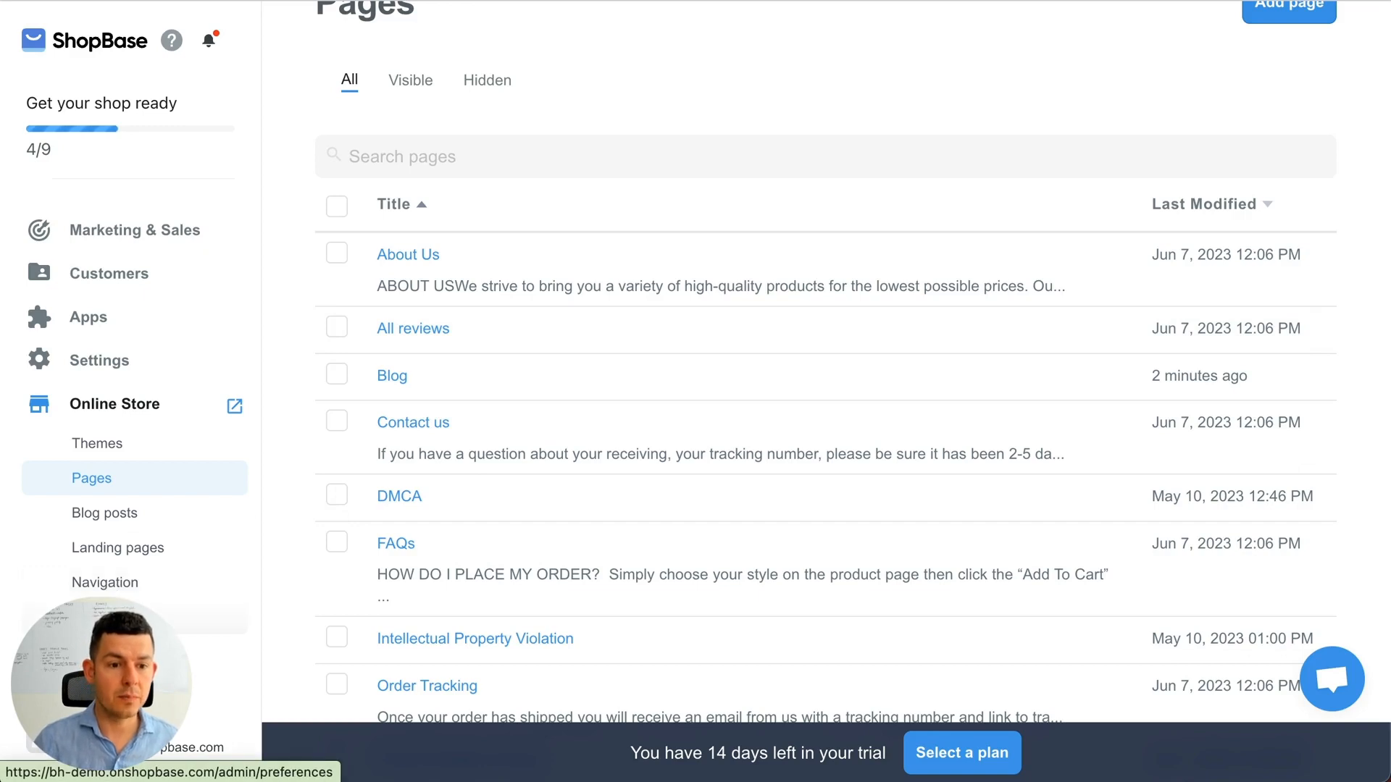
Step: Open the online store preferences and bring up the Head section of the additional scripts
left_click(109, 617)
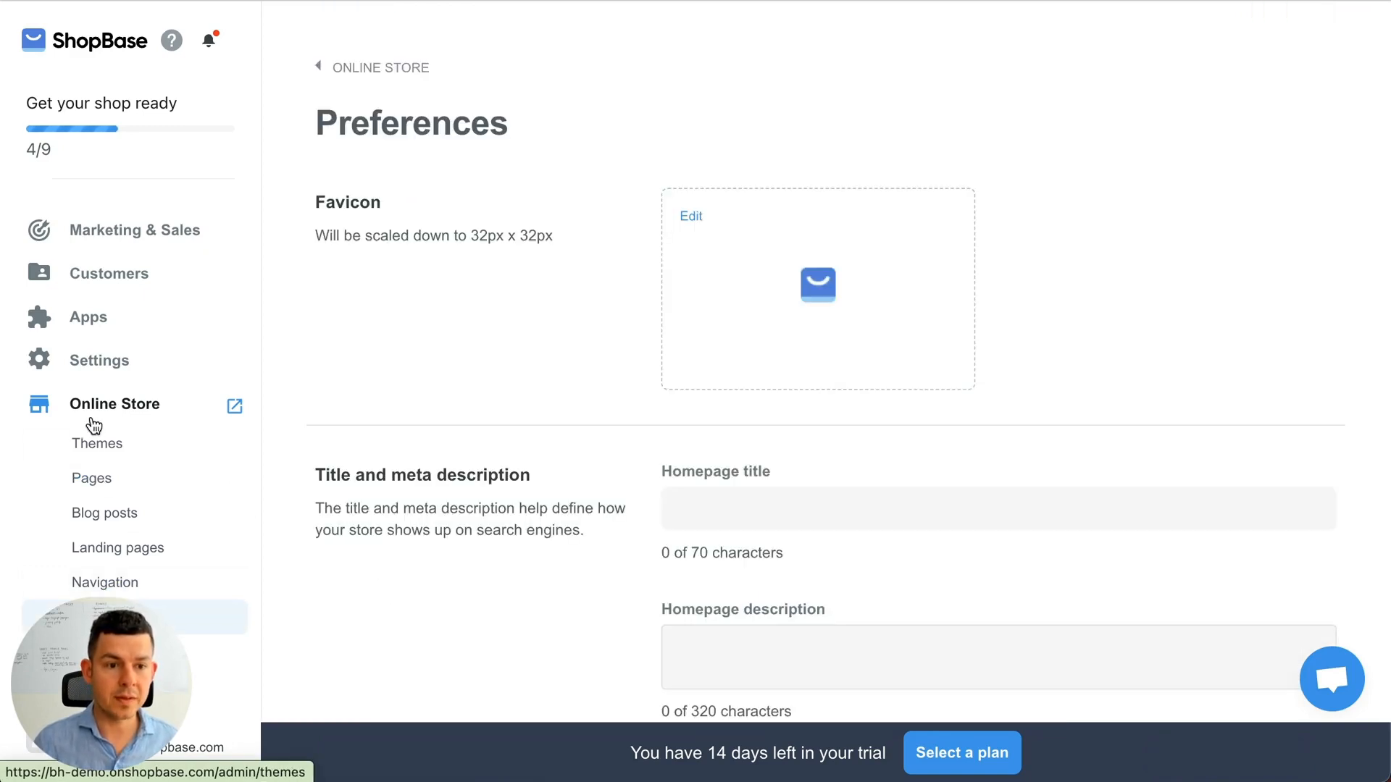
scroll(551, 418, "down", 5)
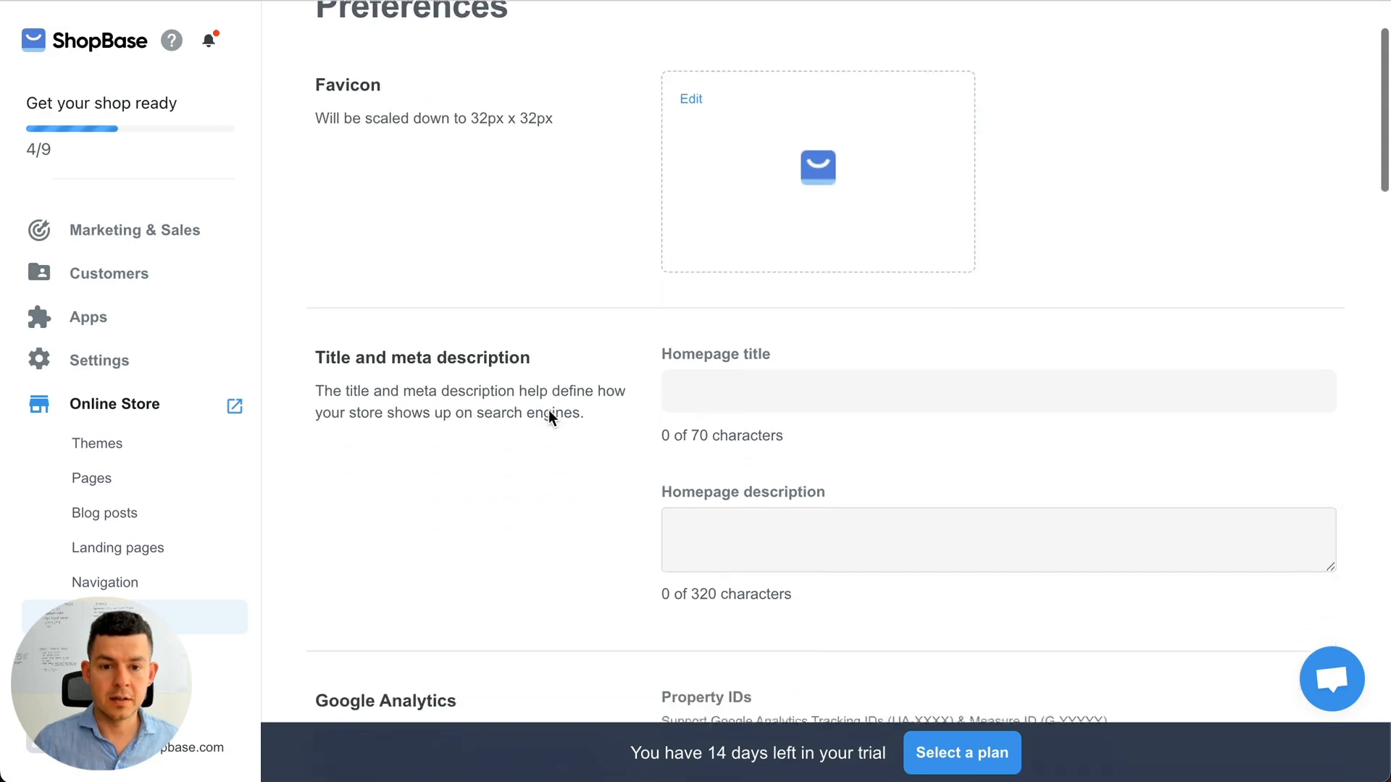
scroll(550, 418, "down", 10)
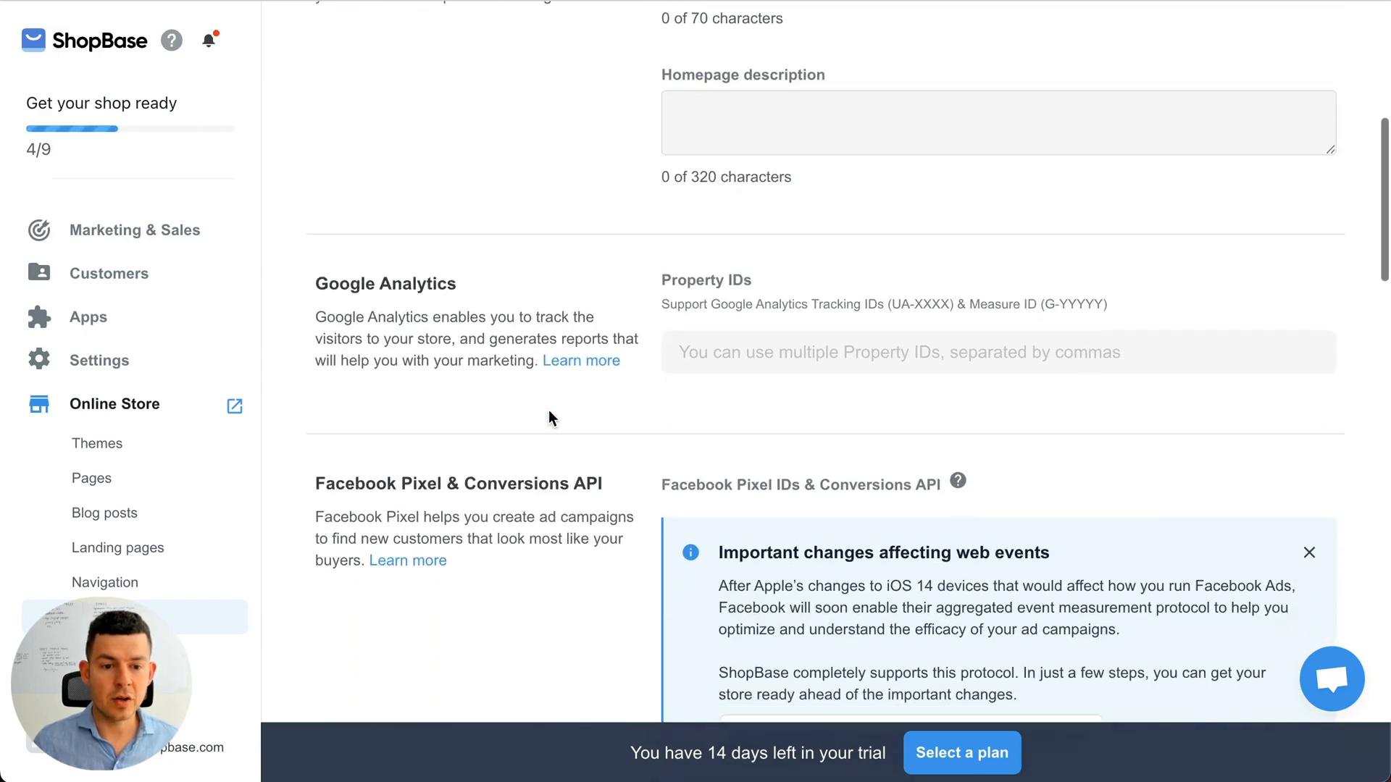
scroll(550, 418, "down", 5)
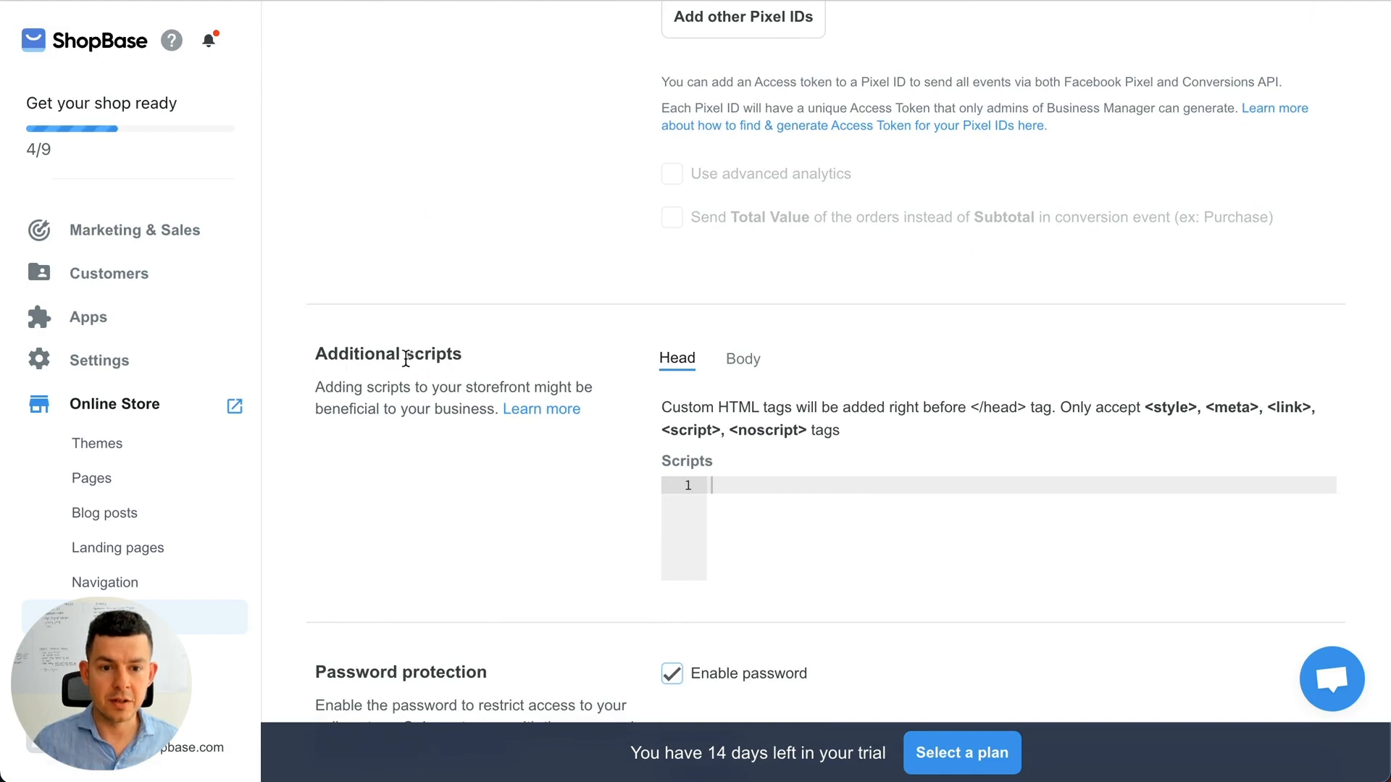
scroll(437, 355, "down", 1)
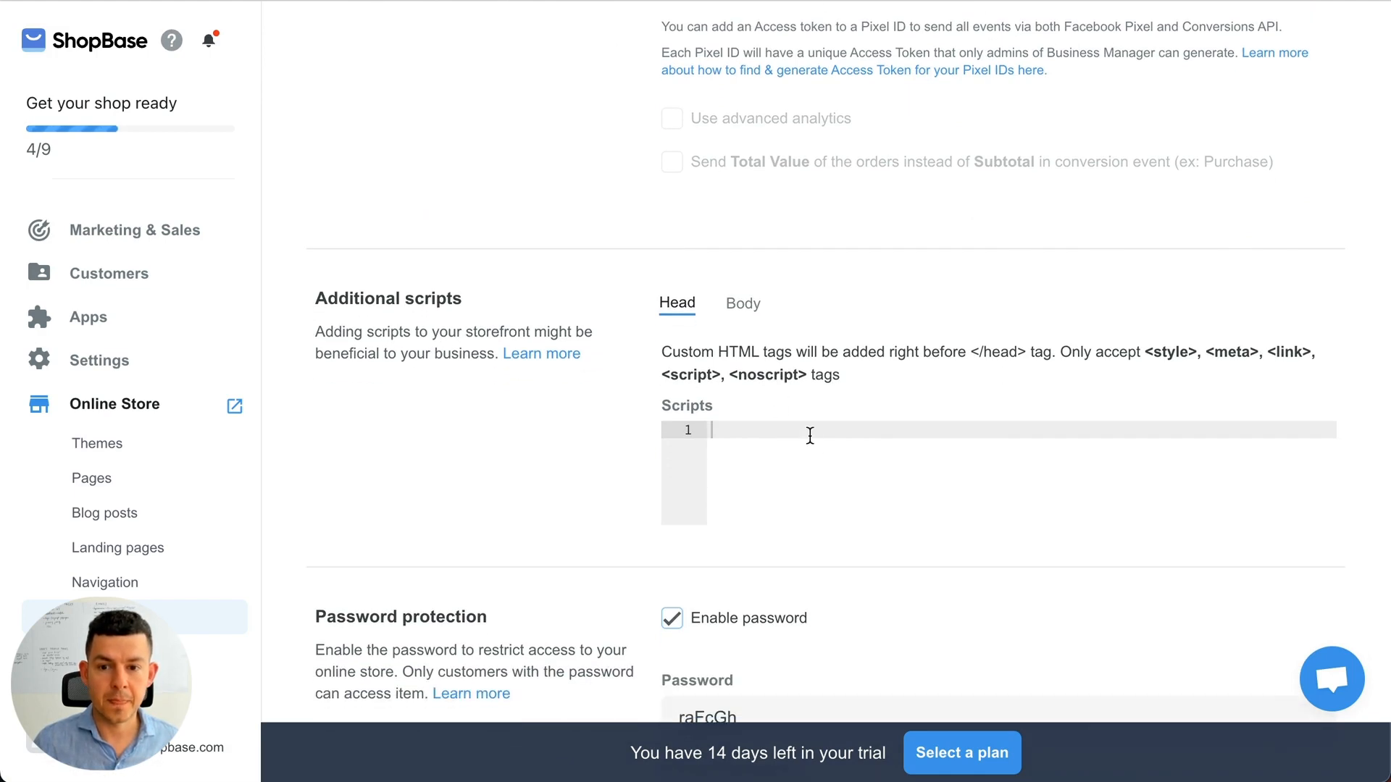
left_click(743, 303)
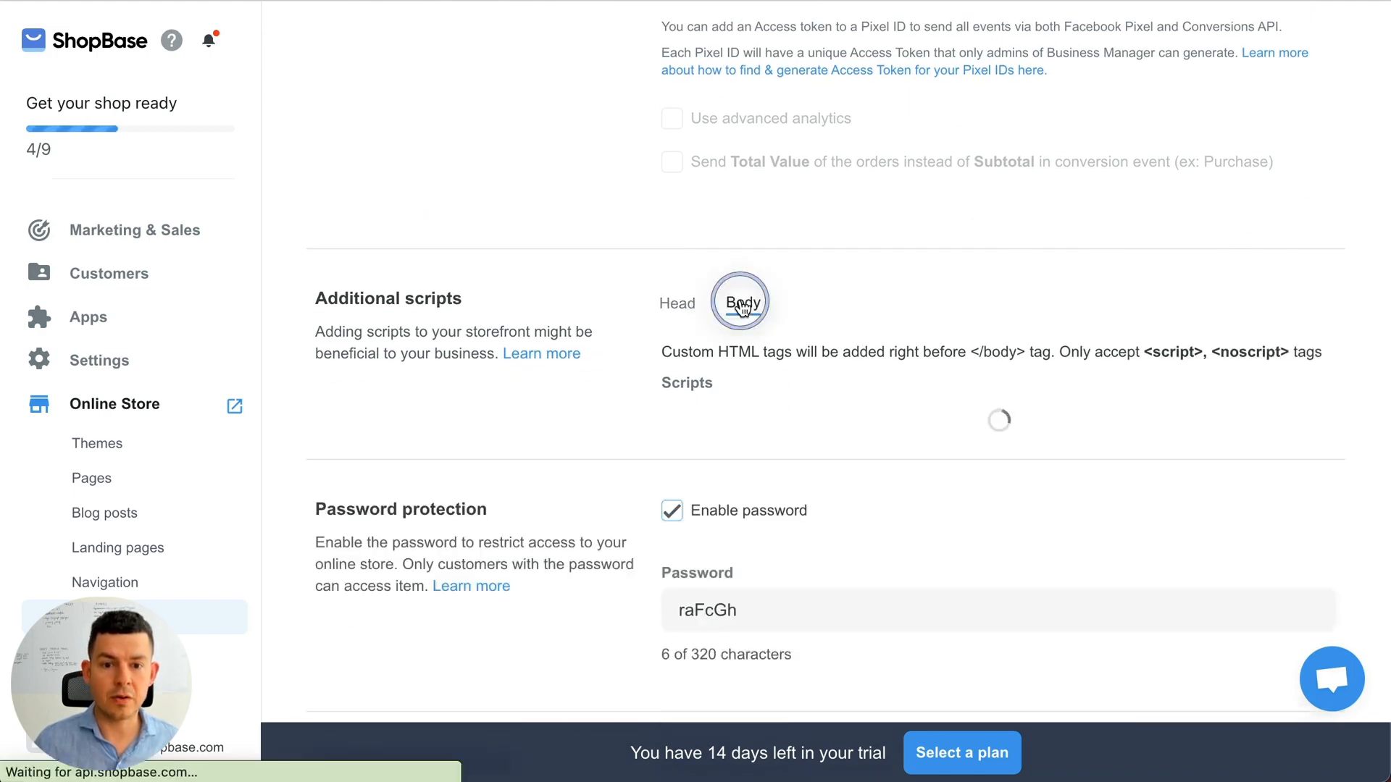
left_click(677, 307)
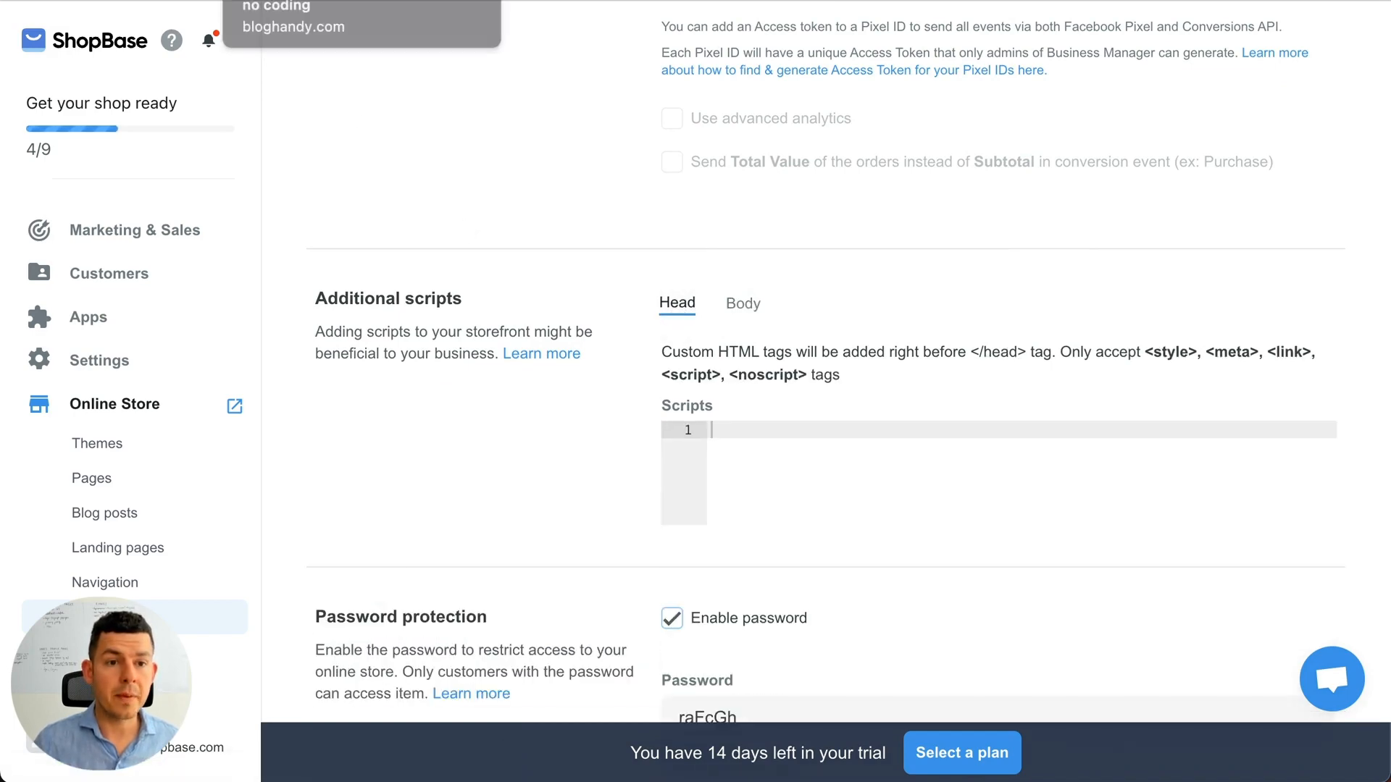
Step: Copy the Step 1 script snippet from BlogHandy into the Head scripts in ShopBase and save the preferences
left_click(347, 1)
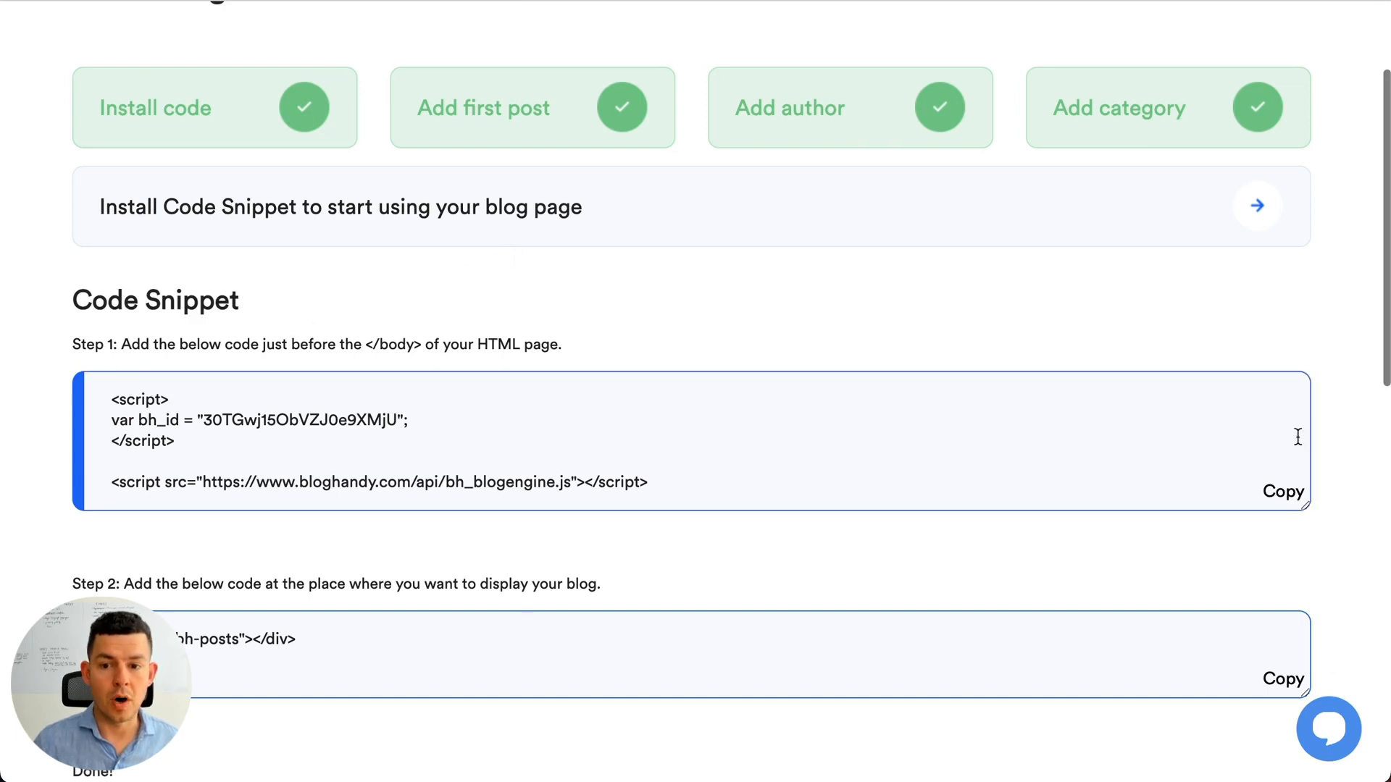
left_click(1282, 496)
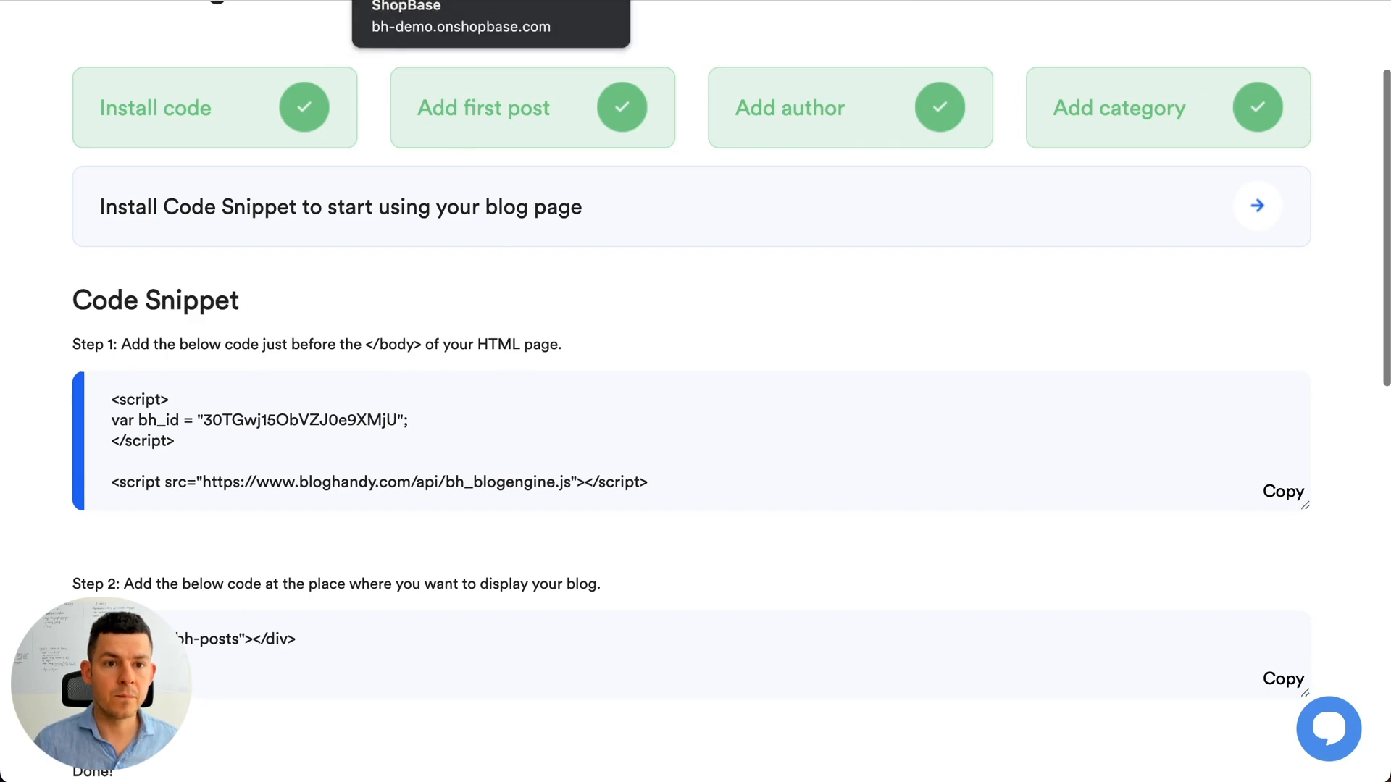
left_click(406, 1)
key("ctrl+v")
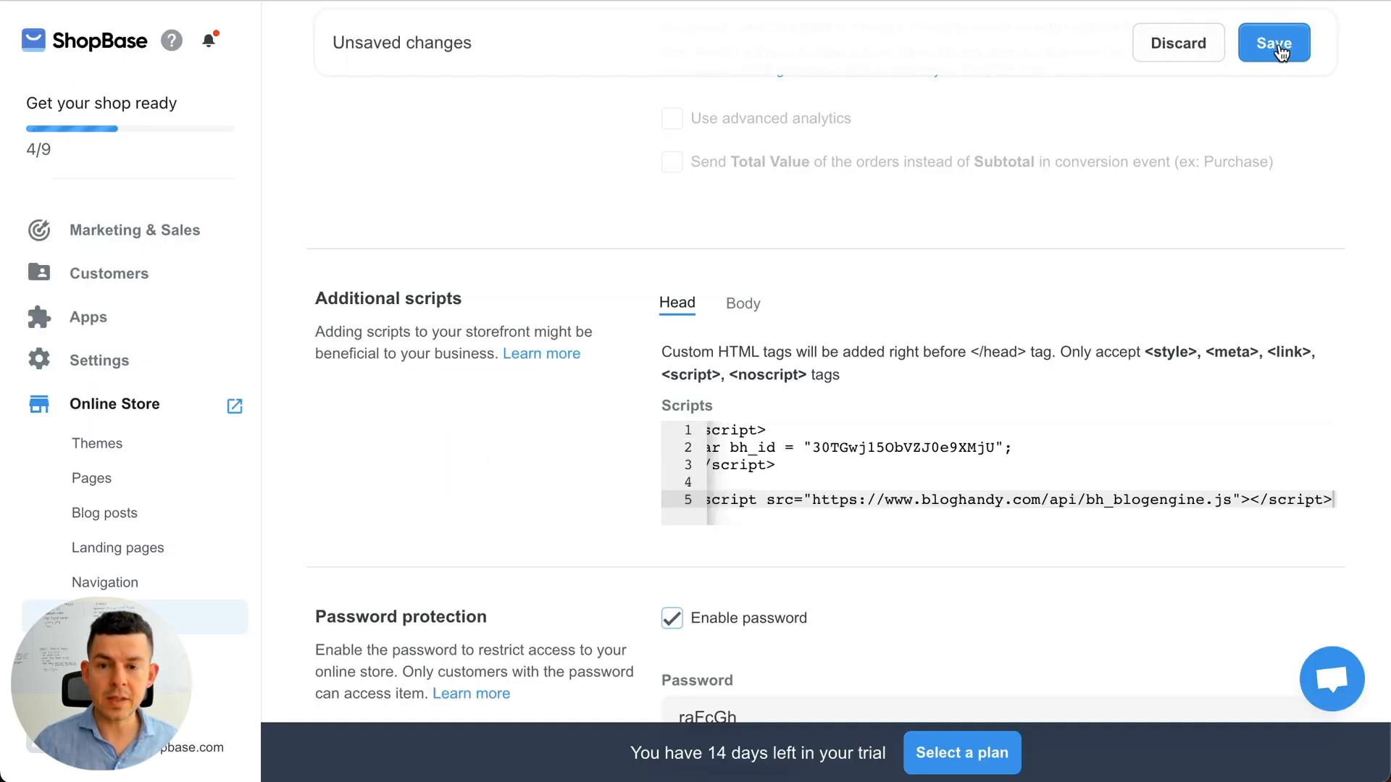
left_click(1274, 44)
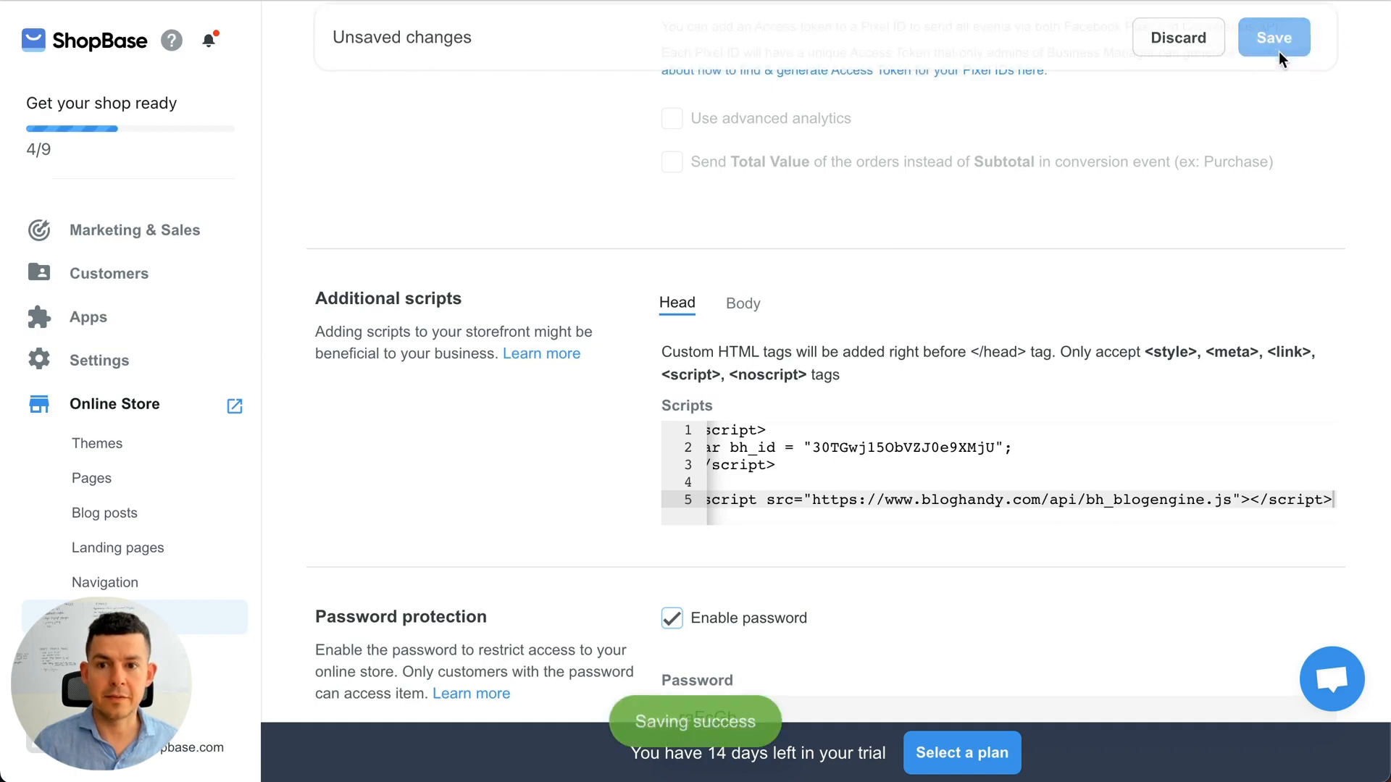
Step: Open the Main menu for editing in the online store's navigation
scroll(878, 437, "down", 5)
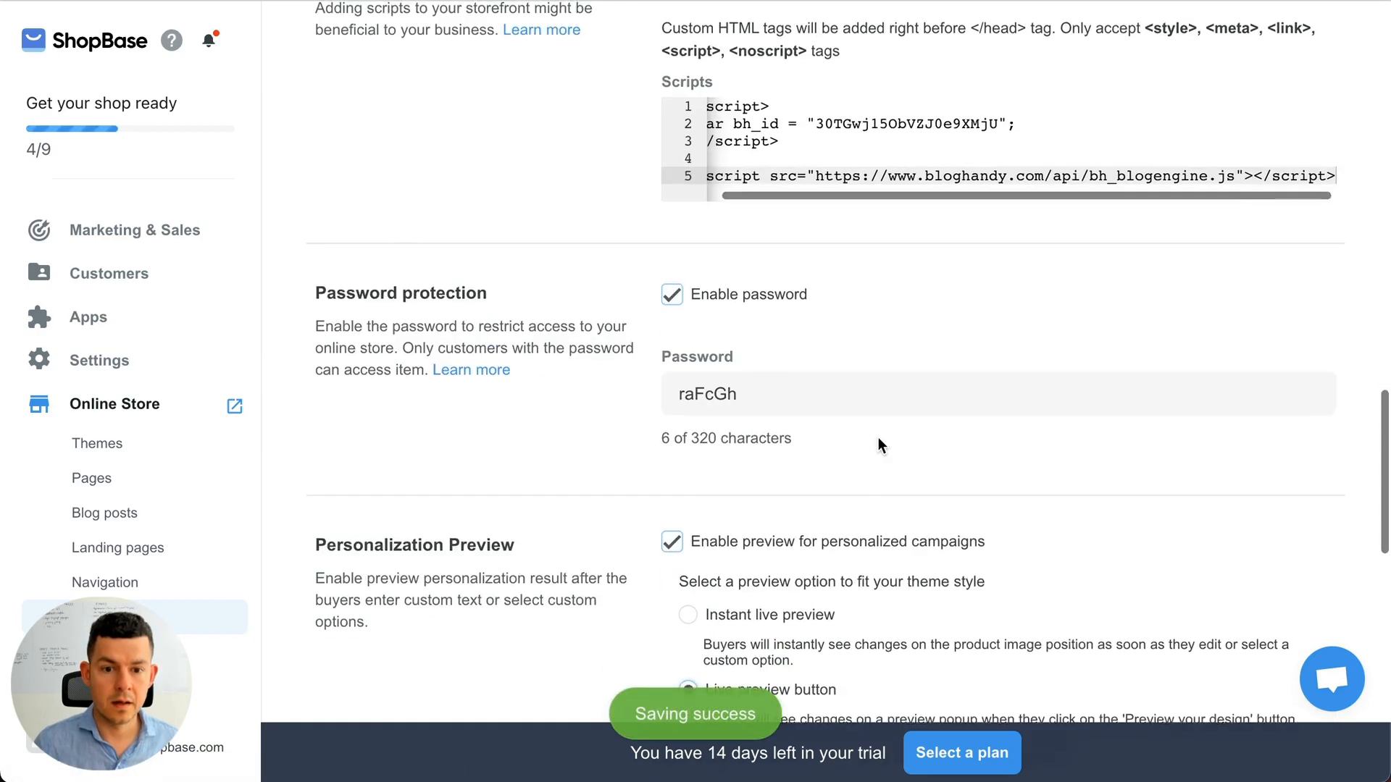
scroll(878, 437, "up", 15)
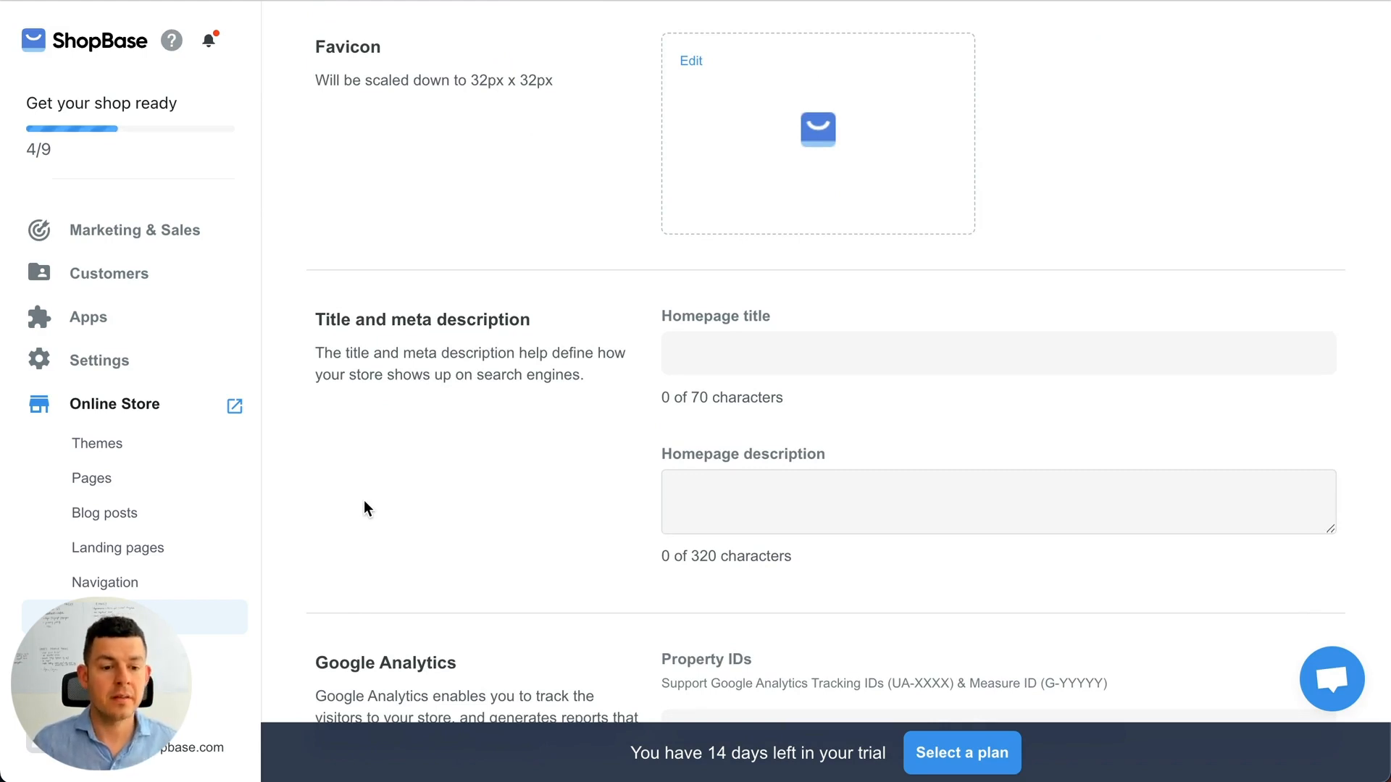
left_click(132, 591)
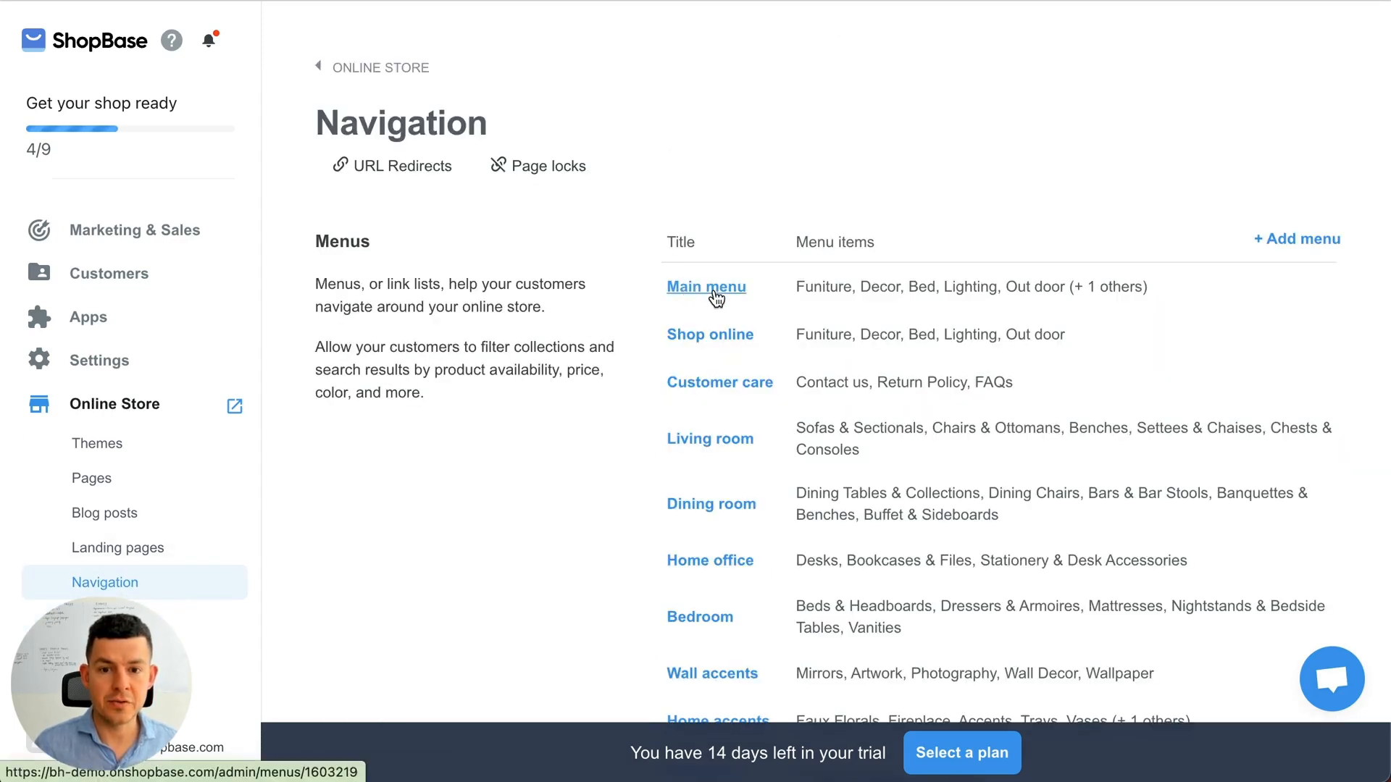
left_click(713, 292)
scroll(715, 297, "down", 2)
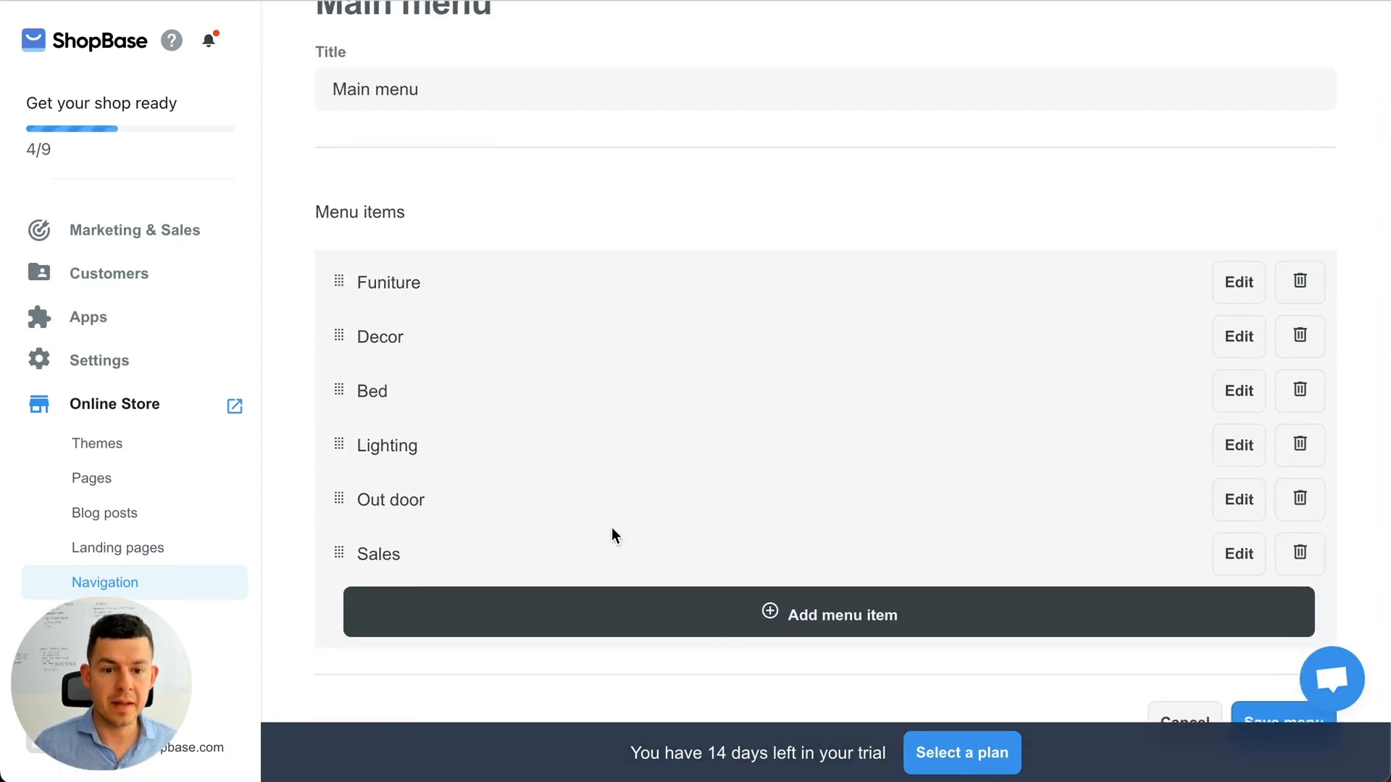
Step: Start a new item in the Main menu and name it "Blog"
scroll(616, 534, "down", 2)
left_click(840, 549)
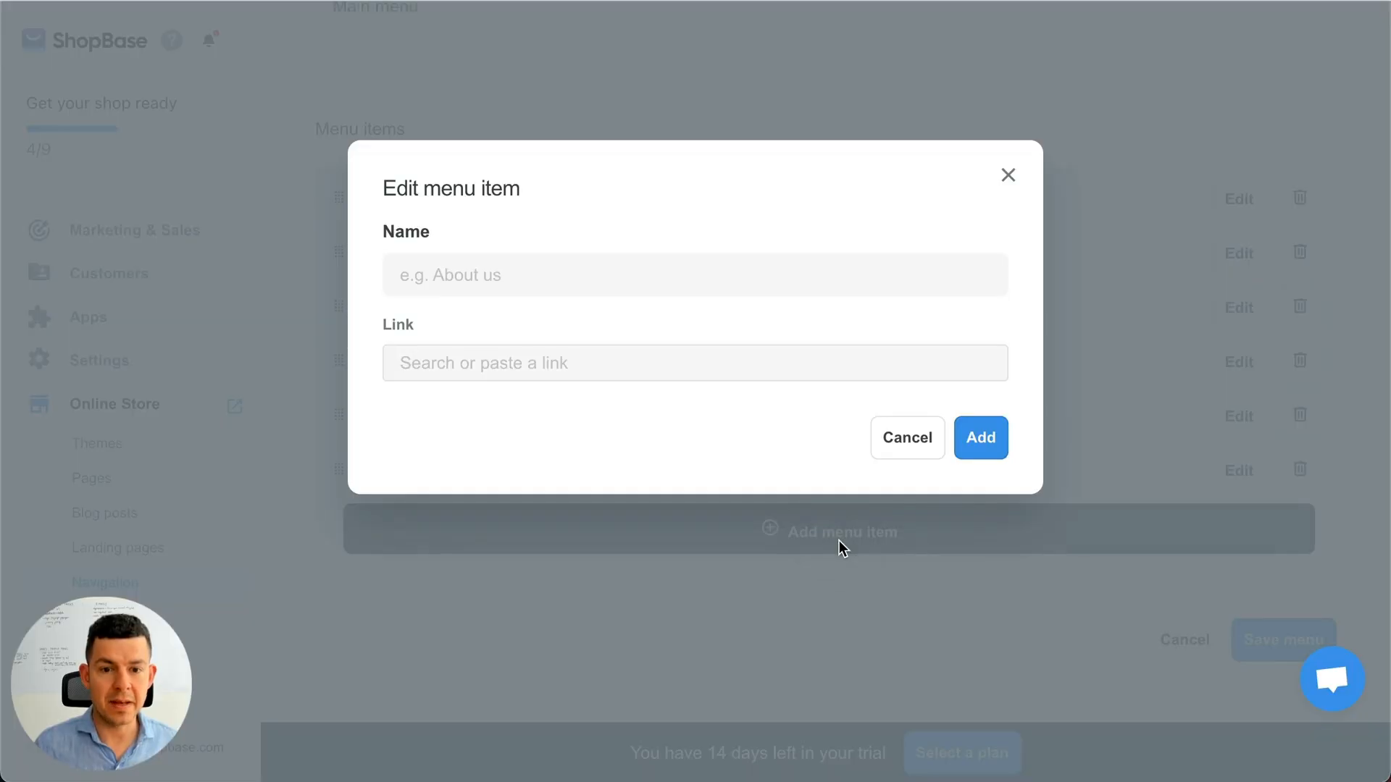
left_click(568, 261)
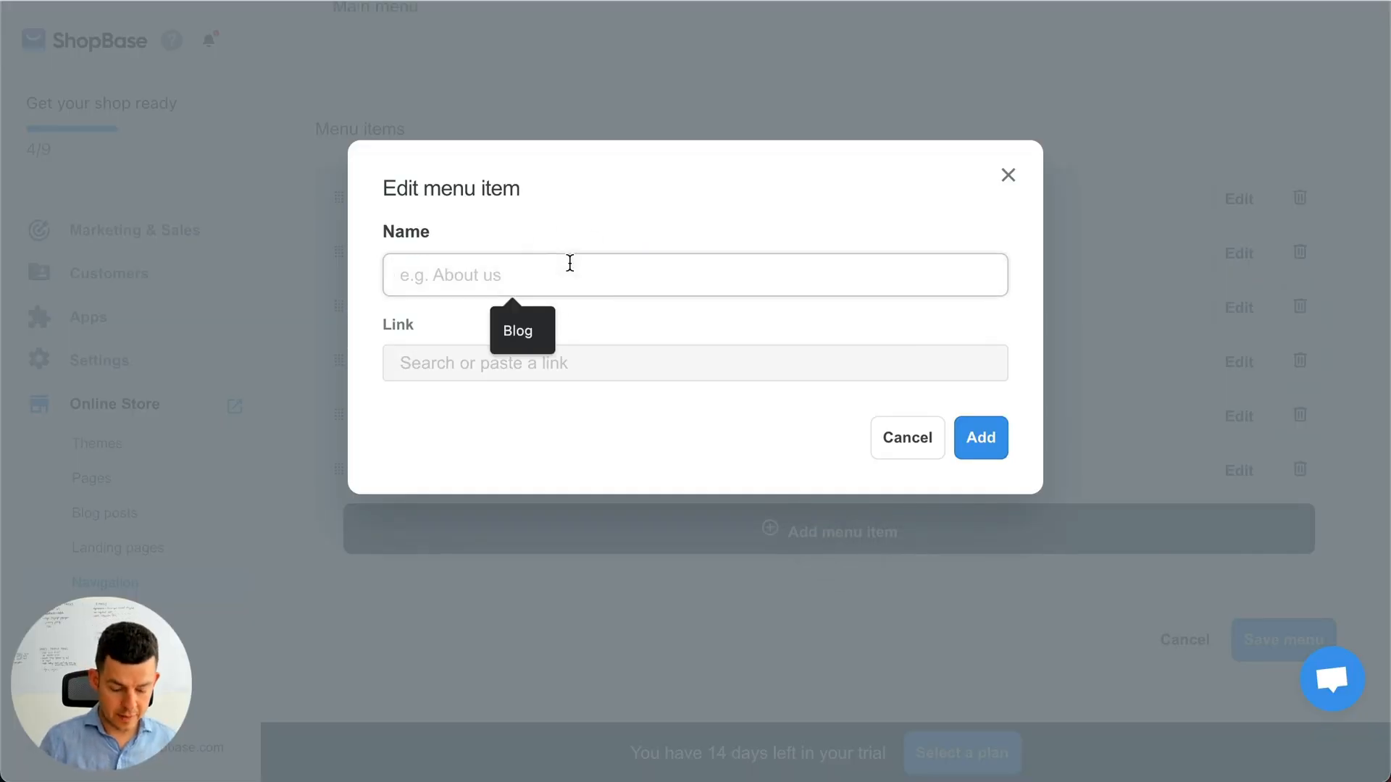
type("Blog")
Step: Link the new menu item to the Blog page under Pages, add it and save the Main menu
left_click(592, 364)
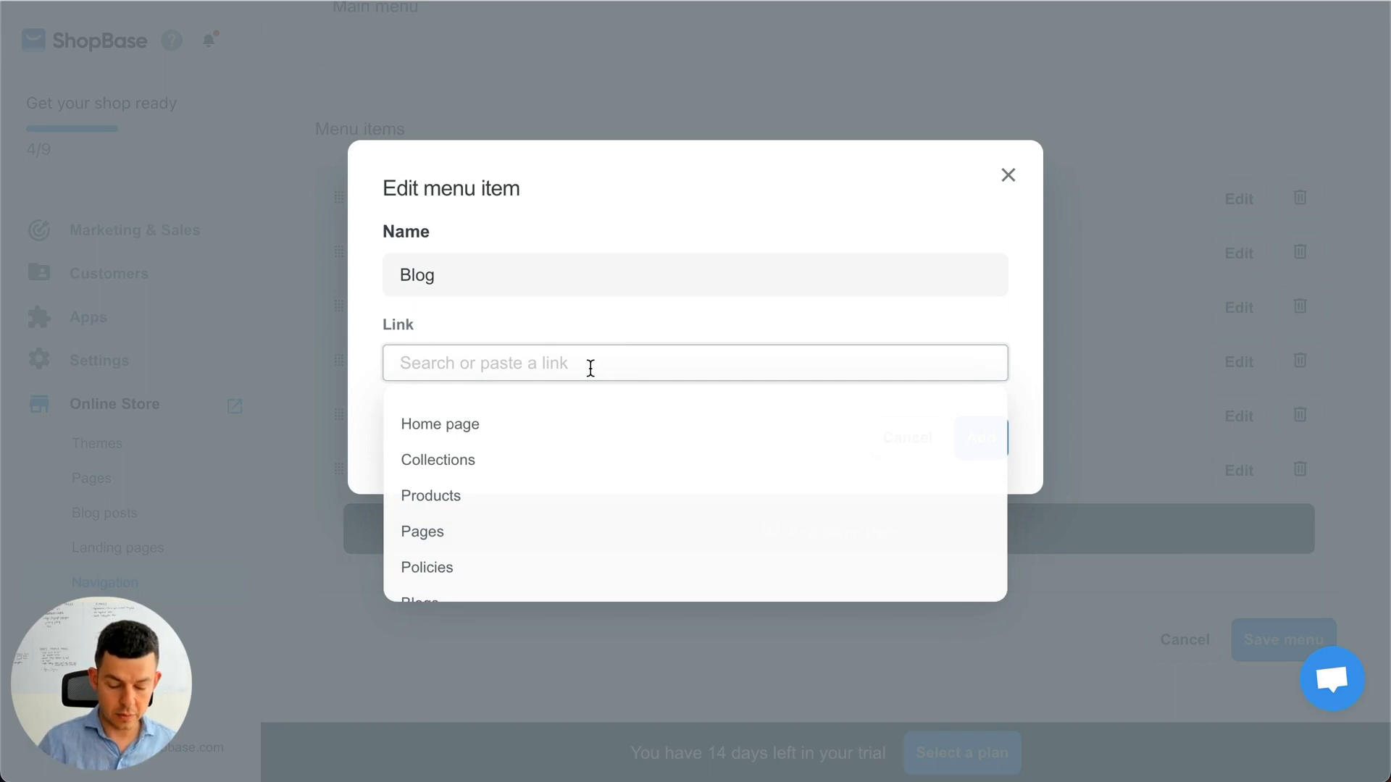
type("pages")
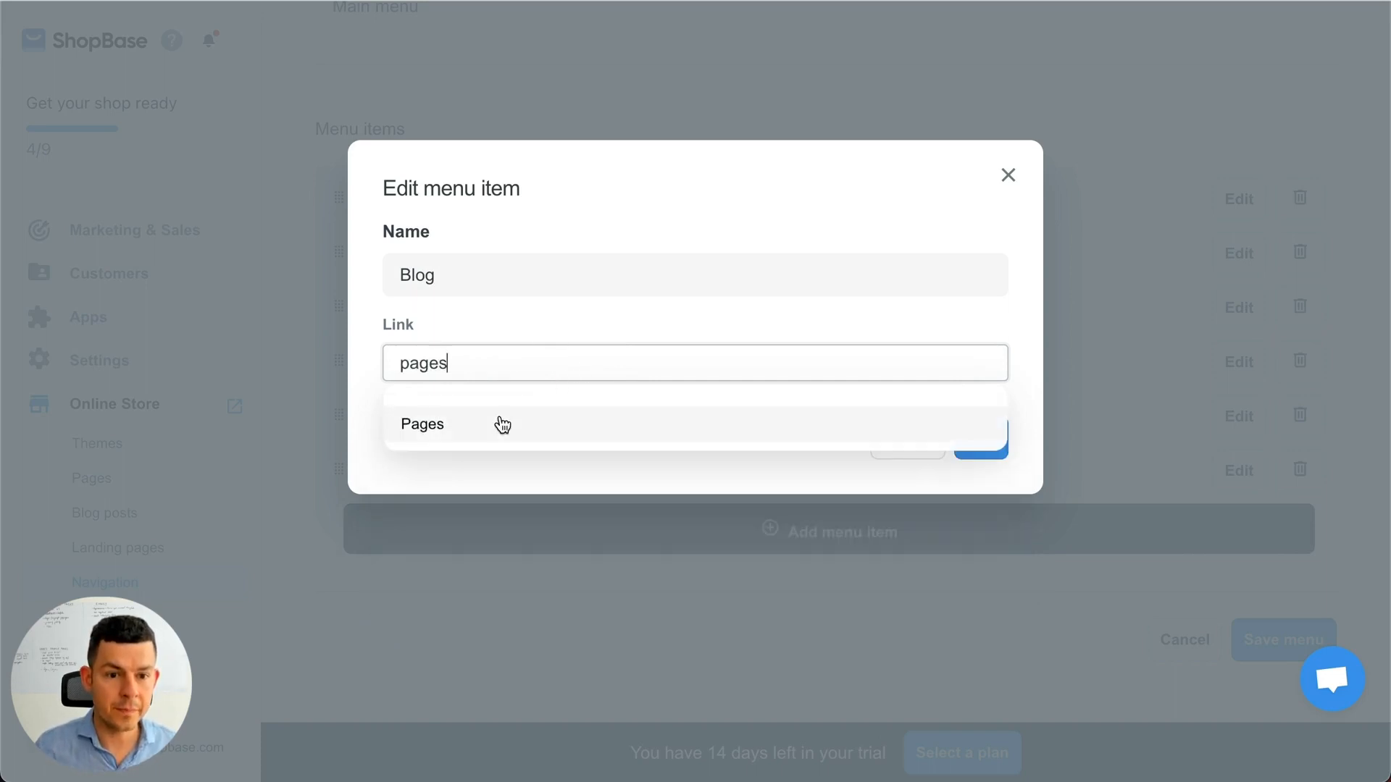
left_click(502, 426)
left_click(589, 398)
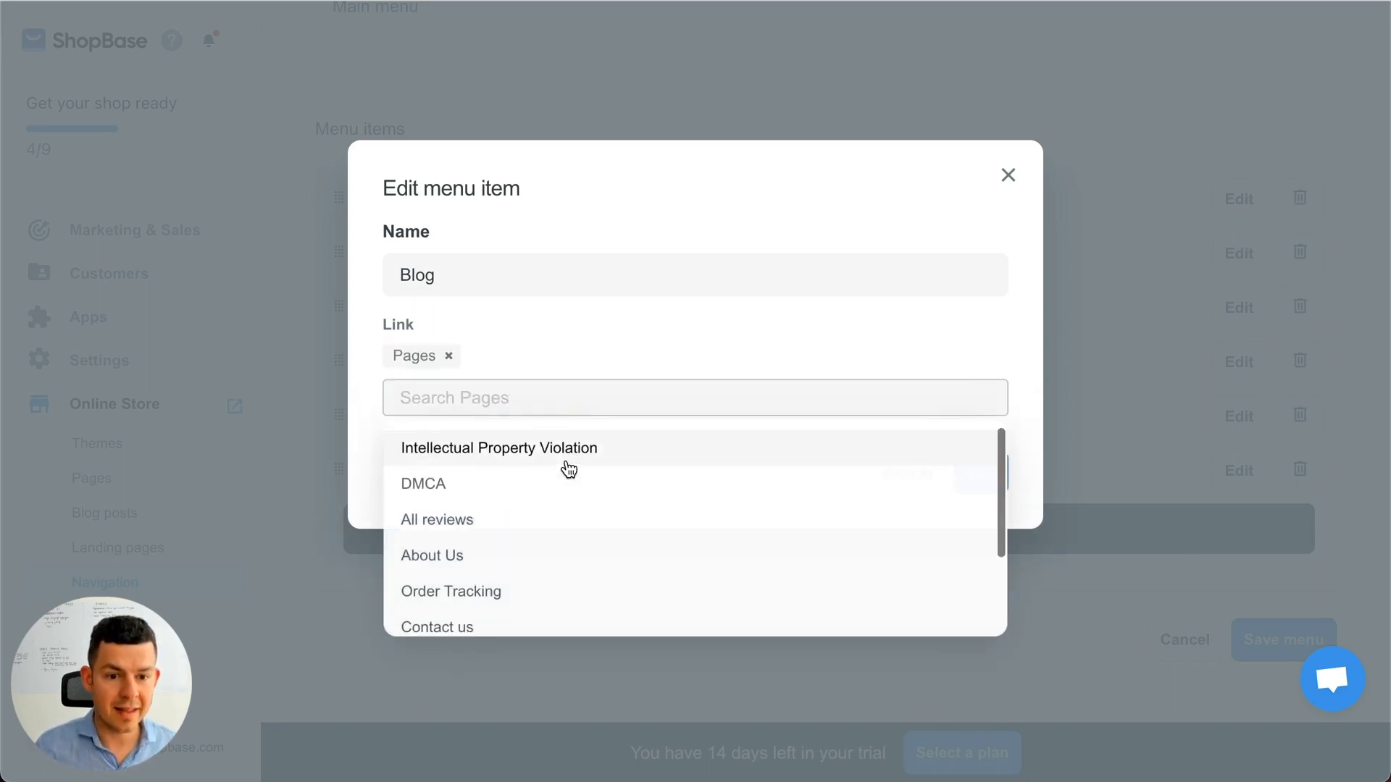
scroll(568, 469, "down", 3)
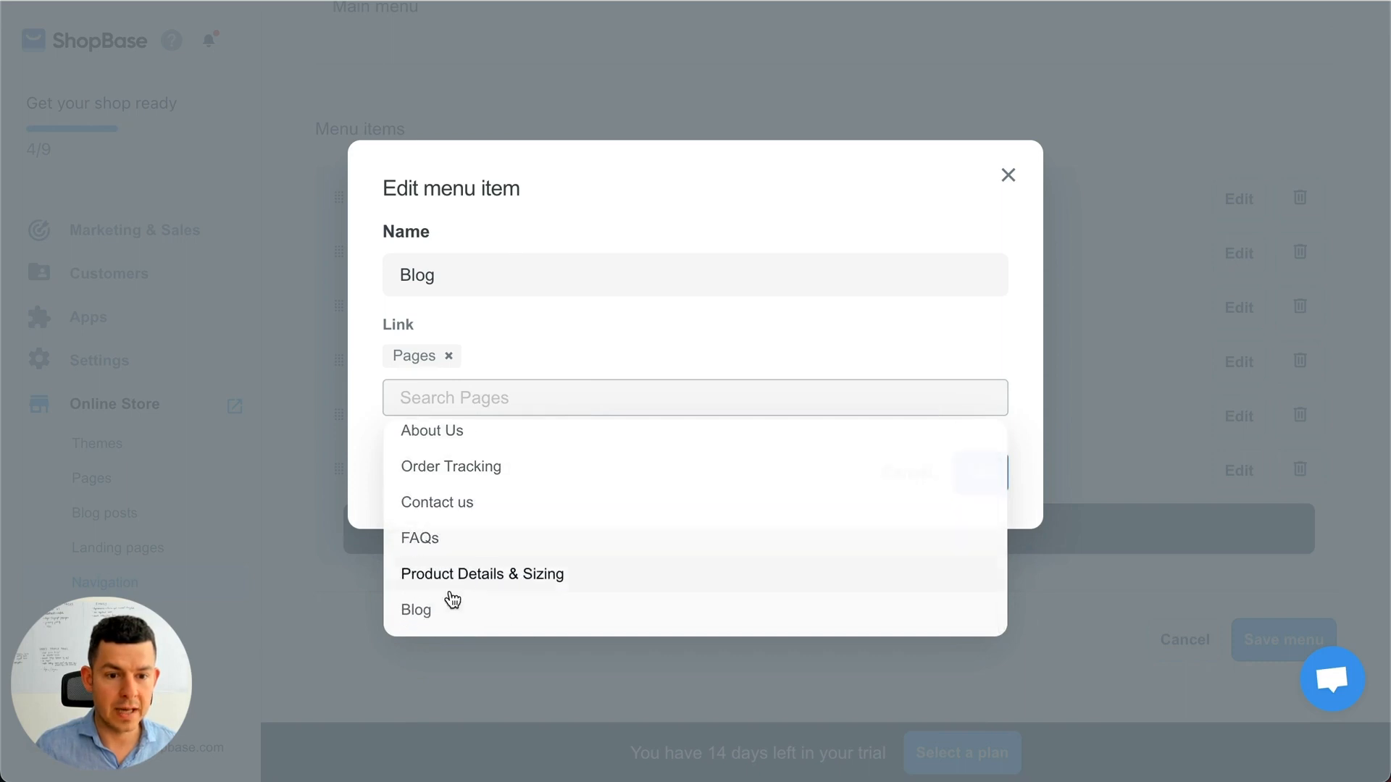
left_click(445, 613)
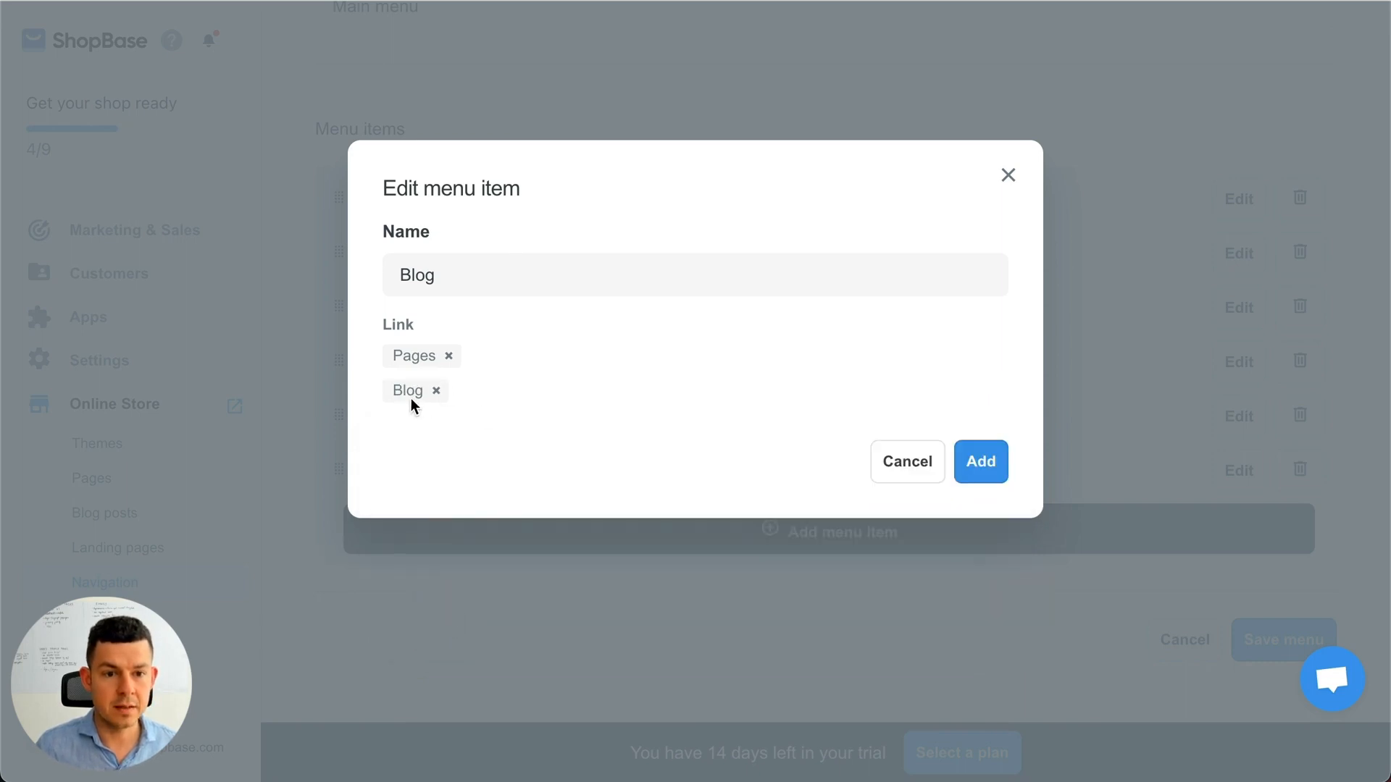
left_click(989, 475)
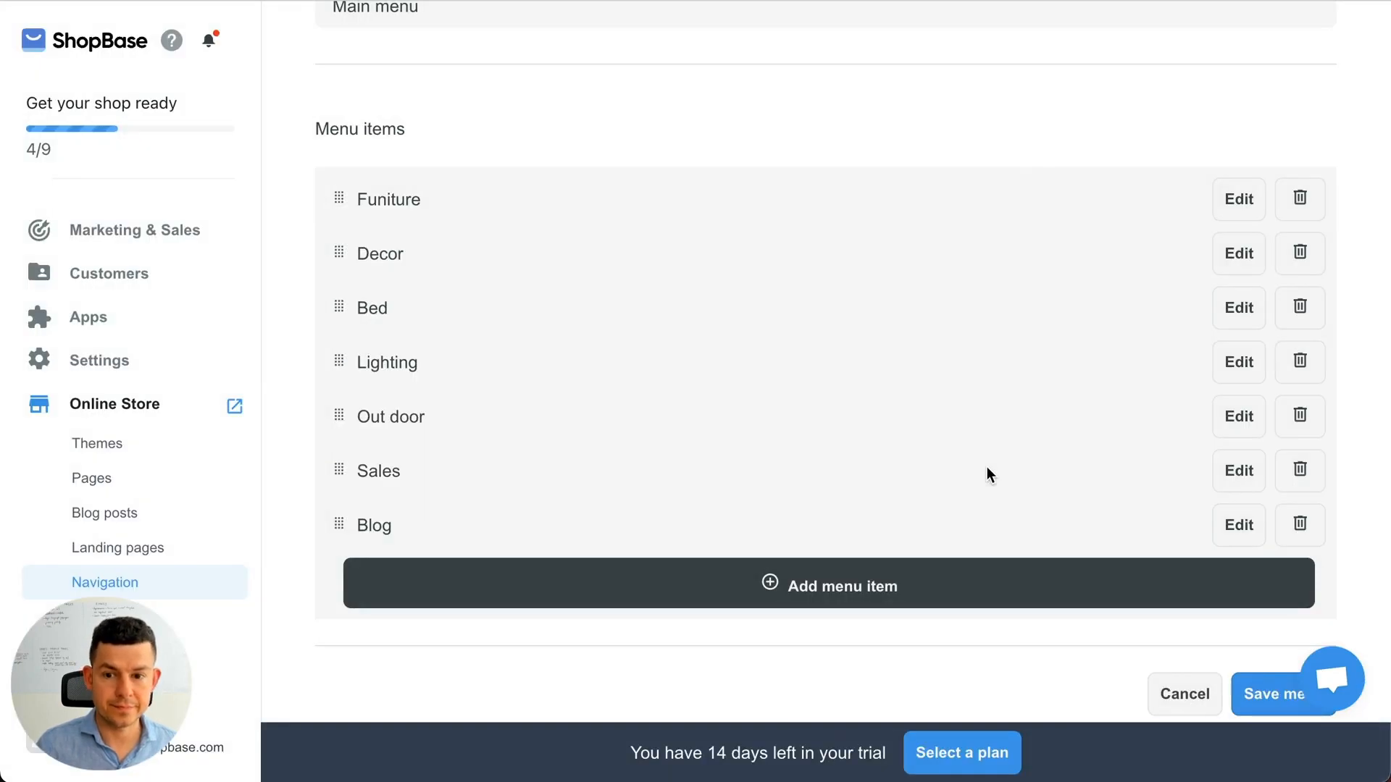
scroll(989, 474, "down", 1)
left_click(1270, 661)
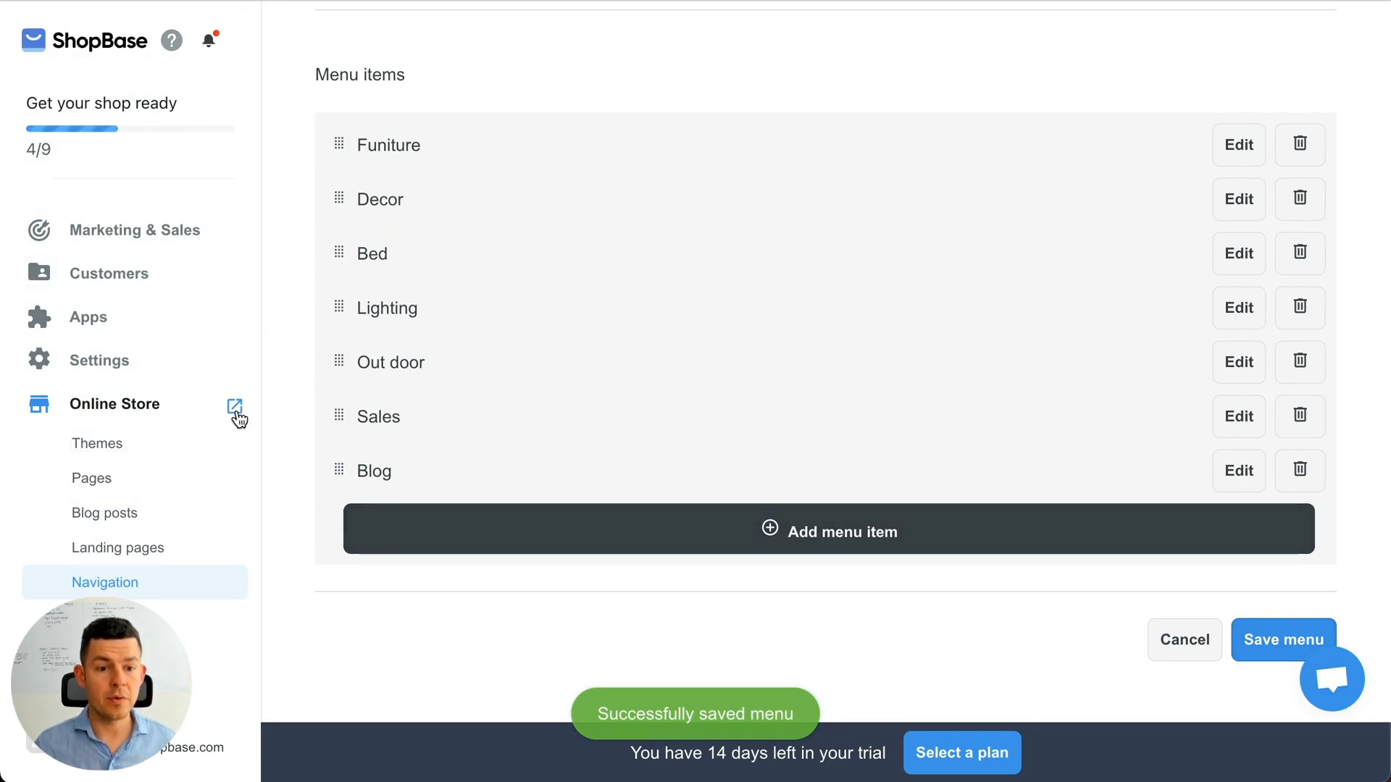
Step: View the live storefront's home page and go to its Blog page
left_click(236, 409)
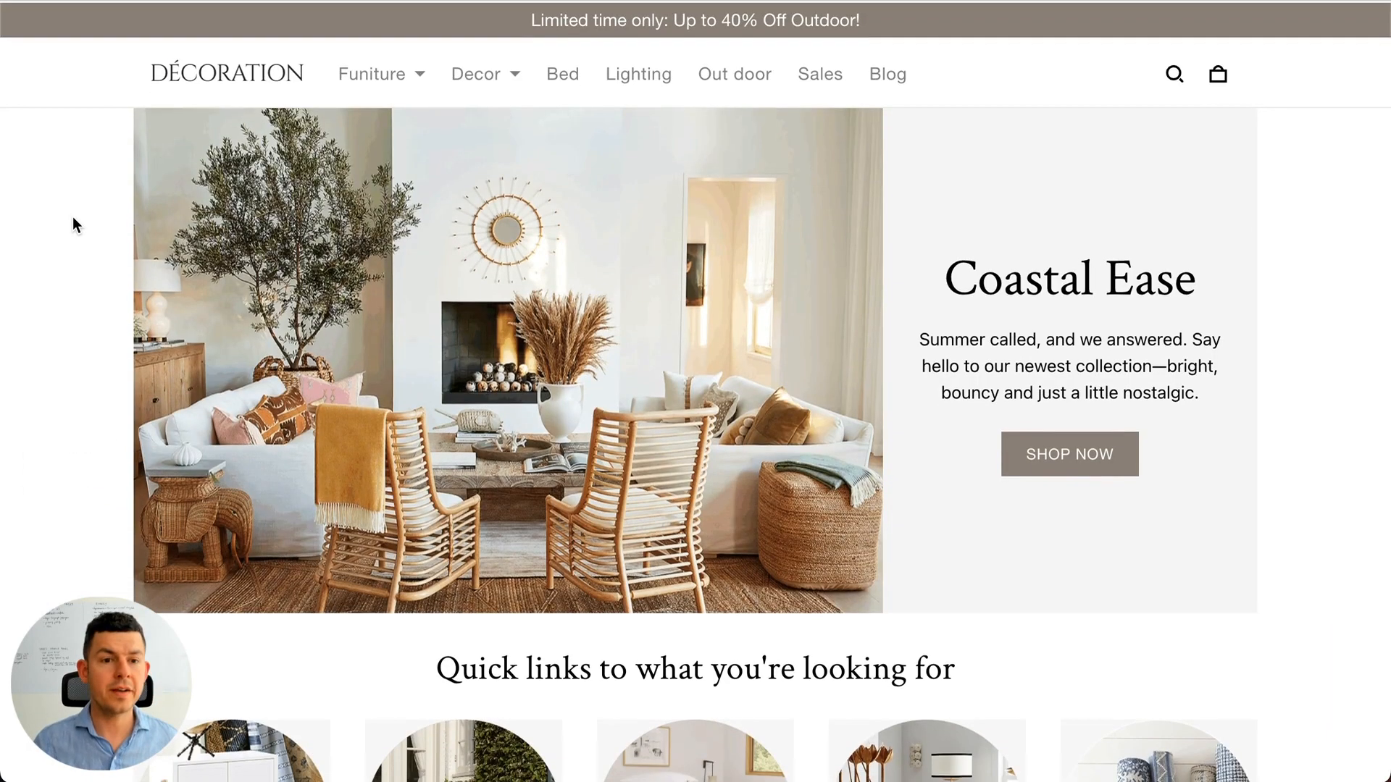
scroll(875, 256, "down", 15)
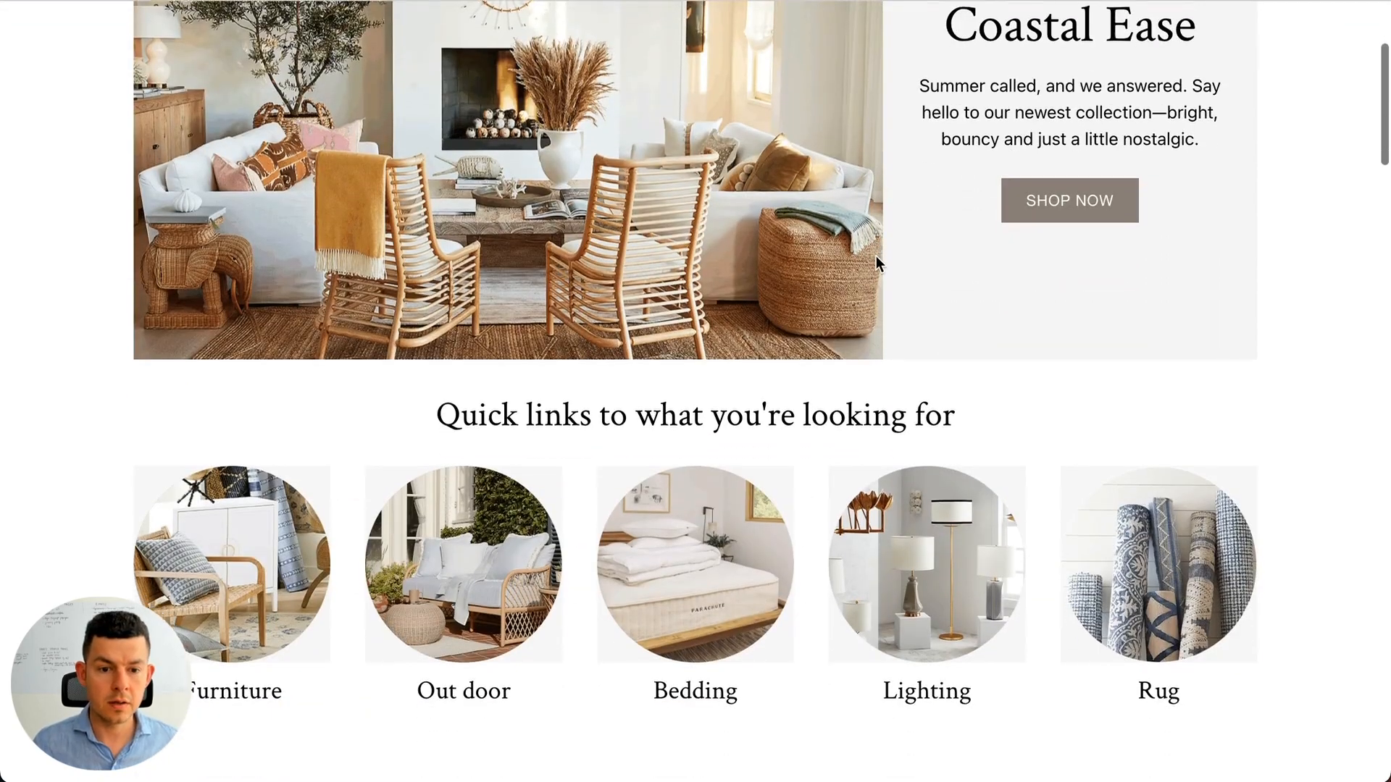
scroll(876, 263, "up", 15)
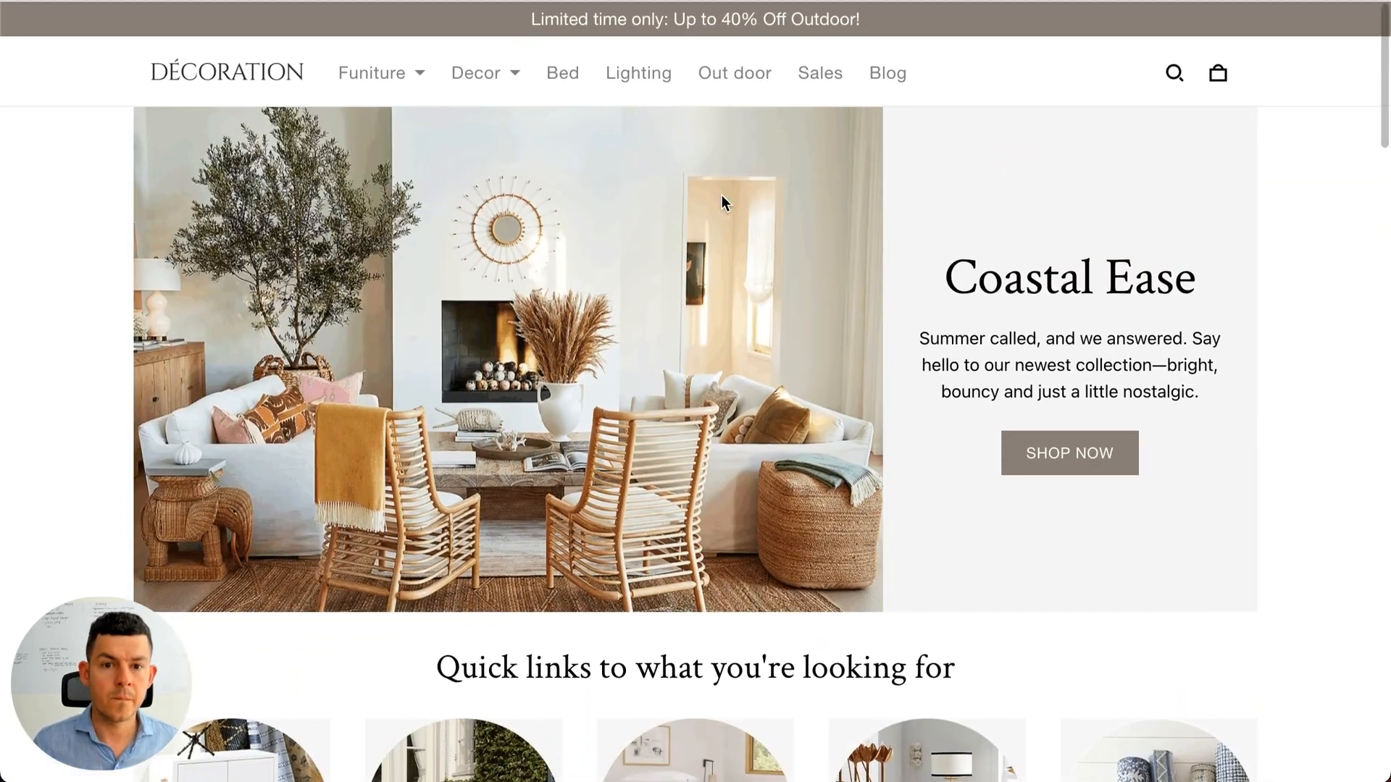
mouse_move(493, 85)
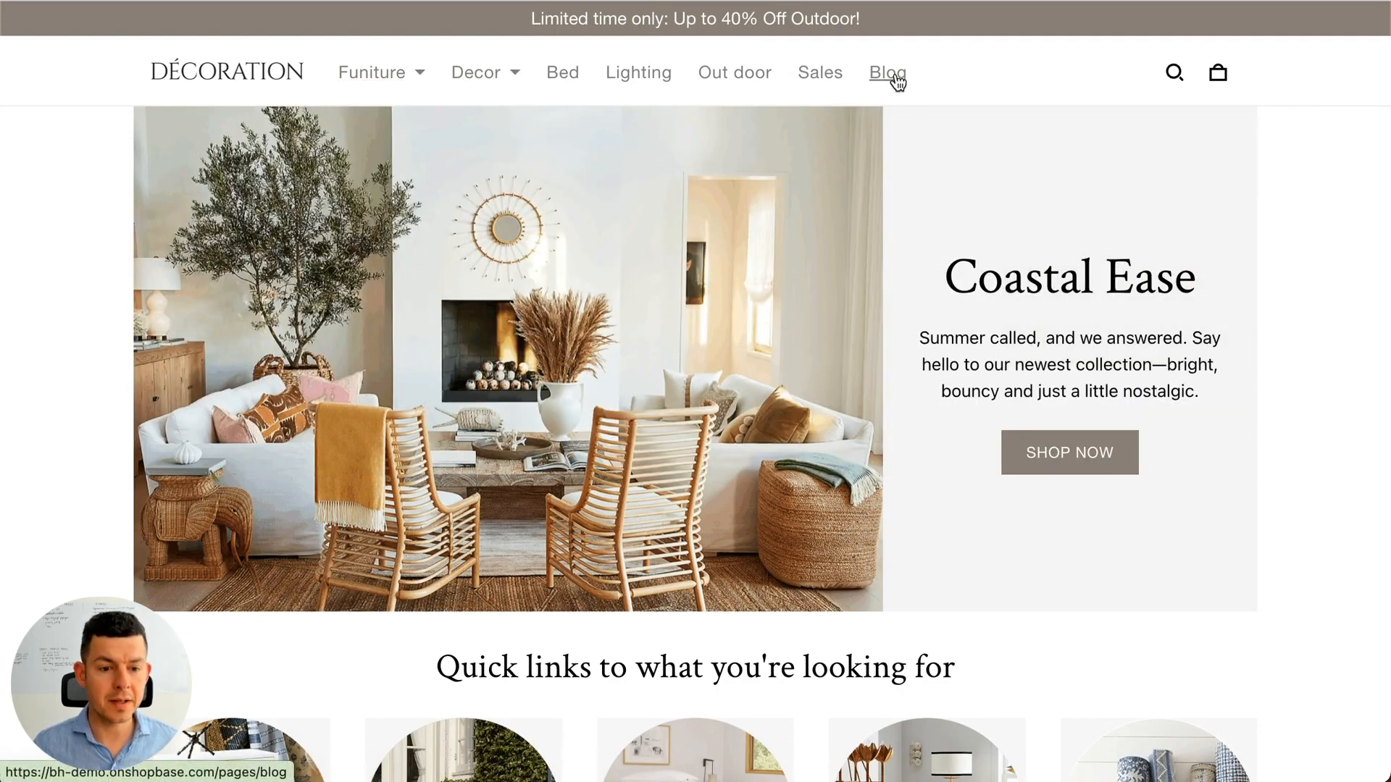
left_click(891, 75)
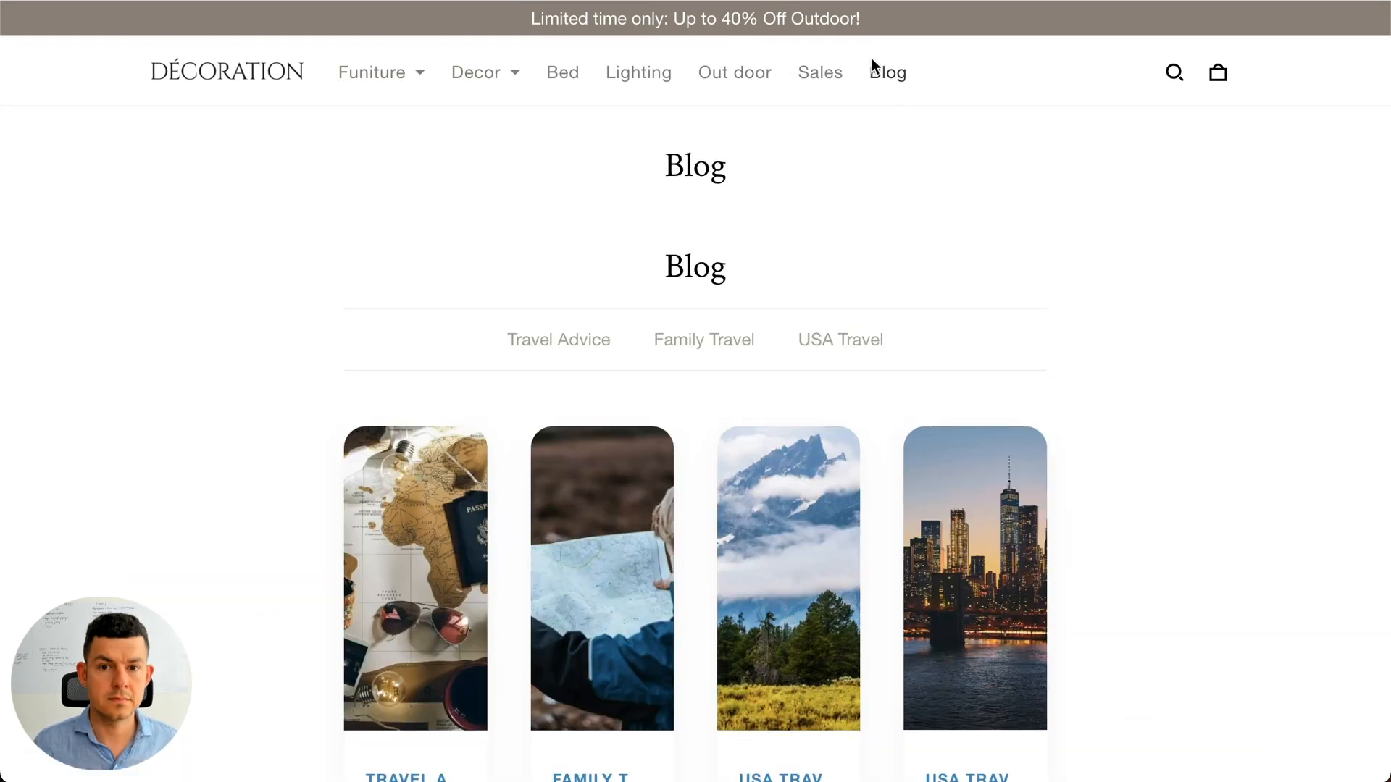
Step: Look over the Blog page's posts and its page heading on the storefront
scroll(1016, 196, "down", 1)
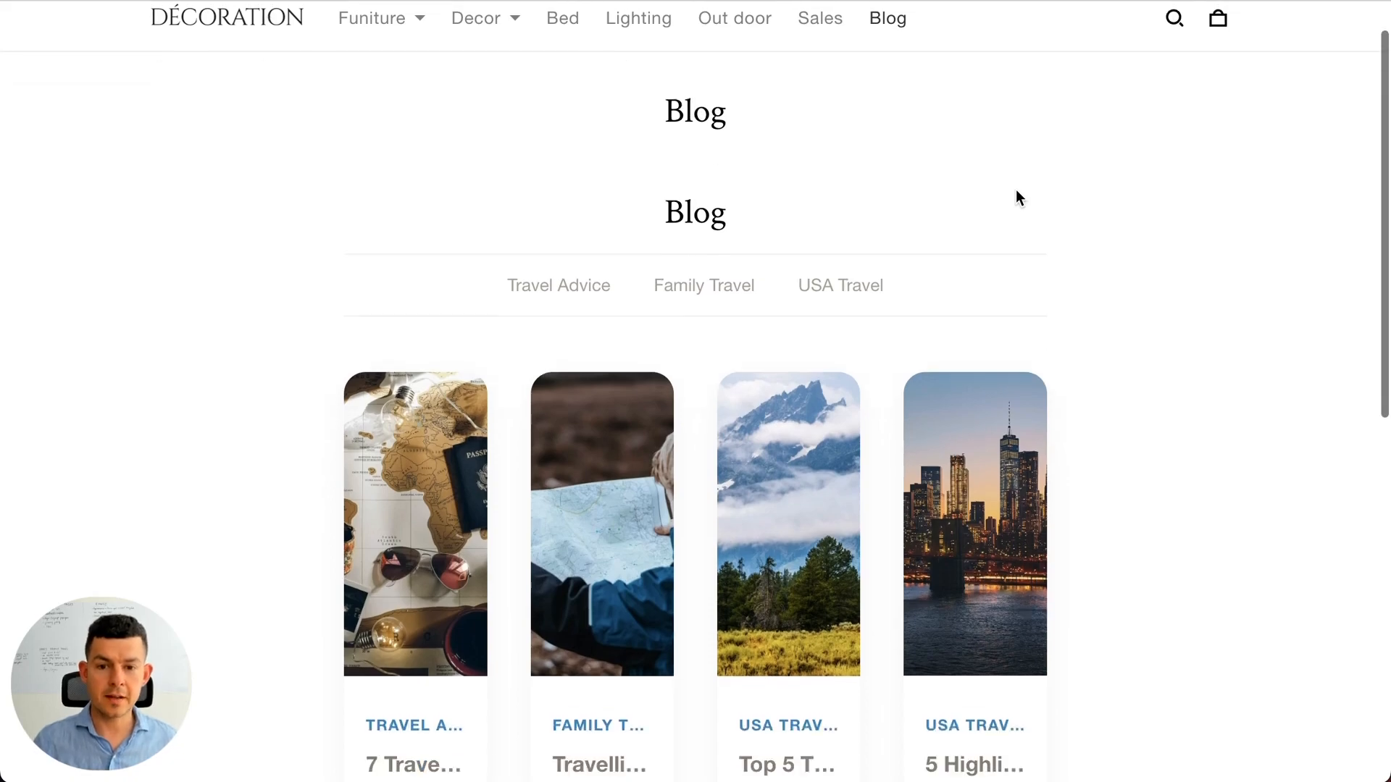
scroll(1016, 195, "down", 5)
scroll(1015, 196, "up", 6)
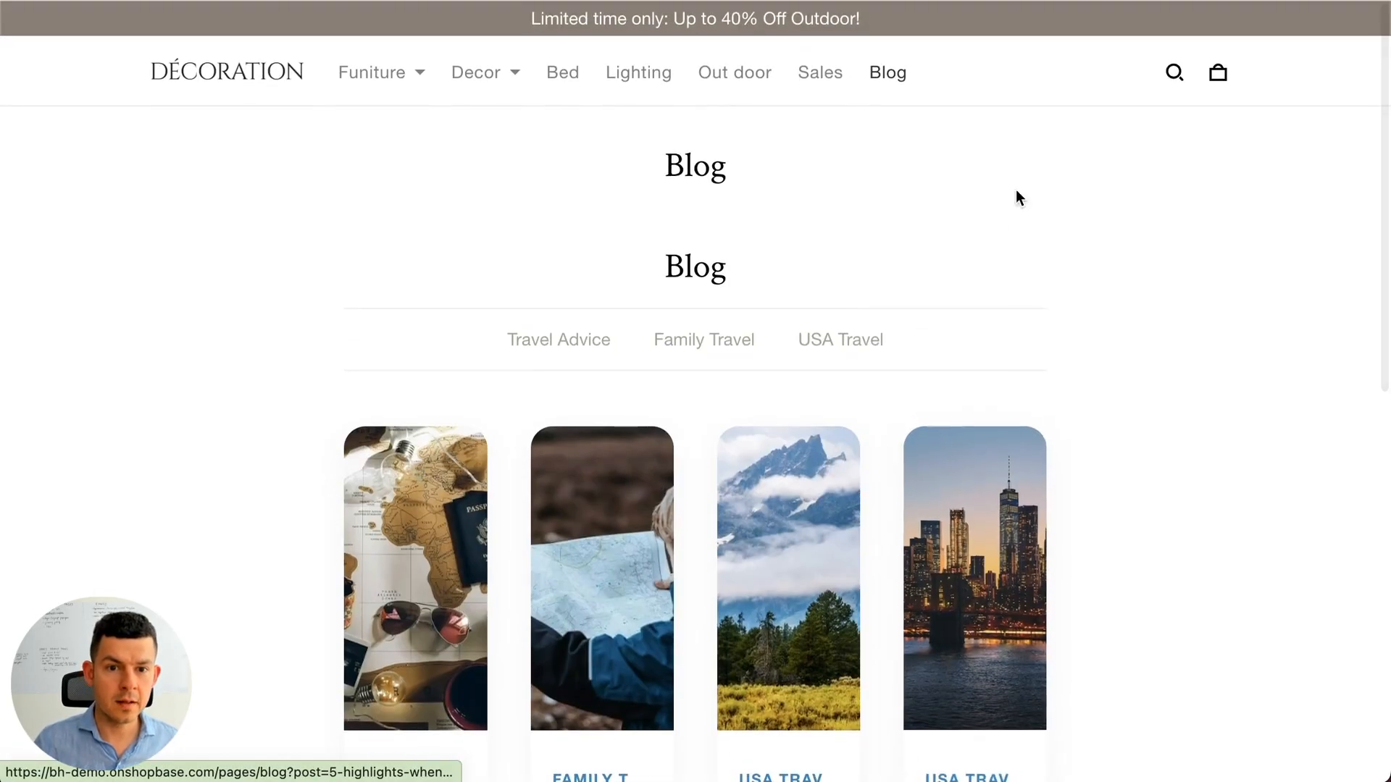
left_click_drag(661, 167, 773, 174)
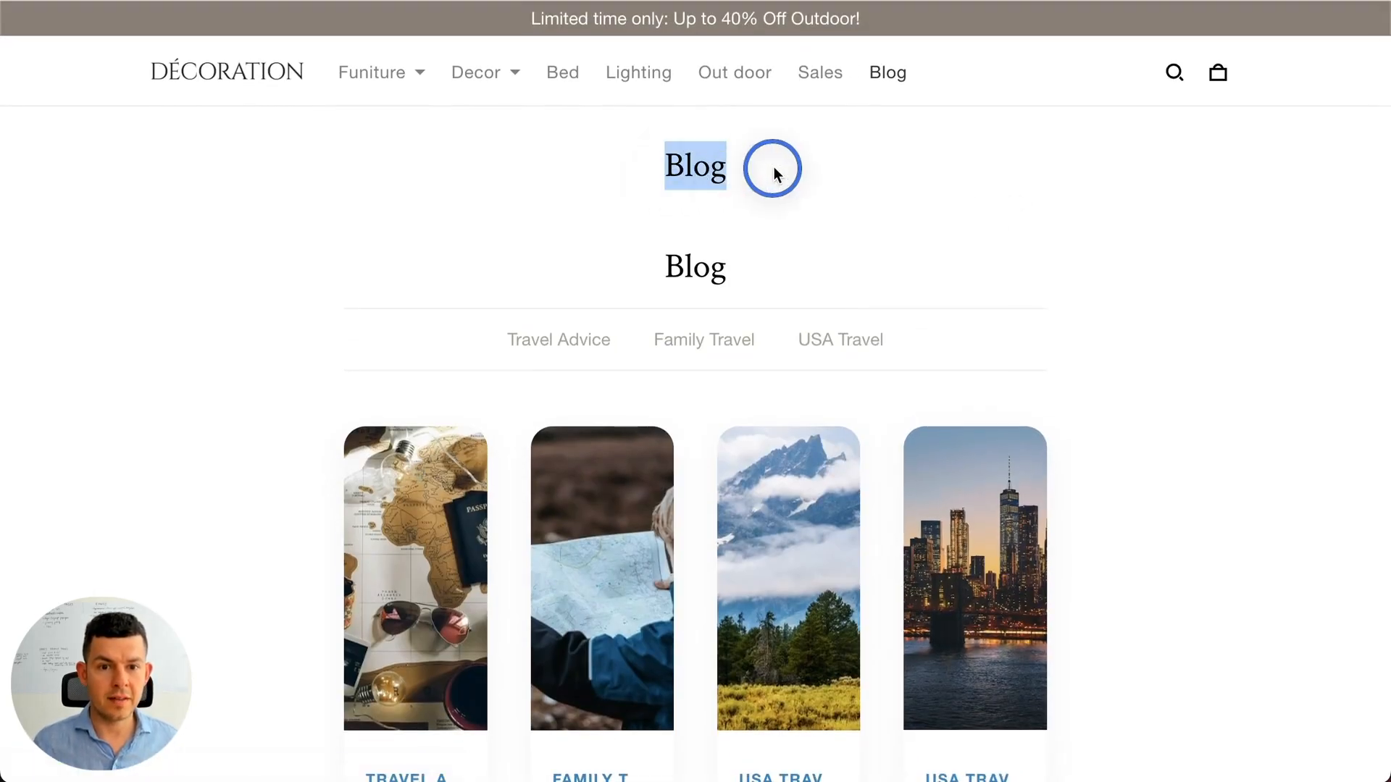
left_click(732, 171)
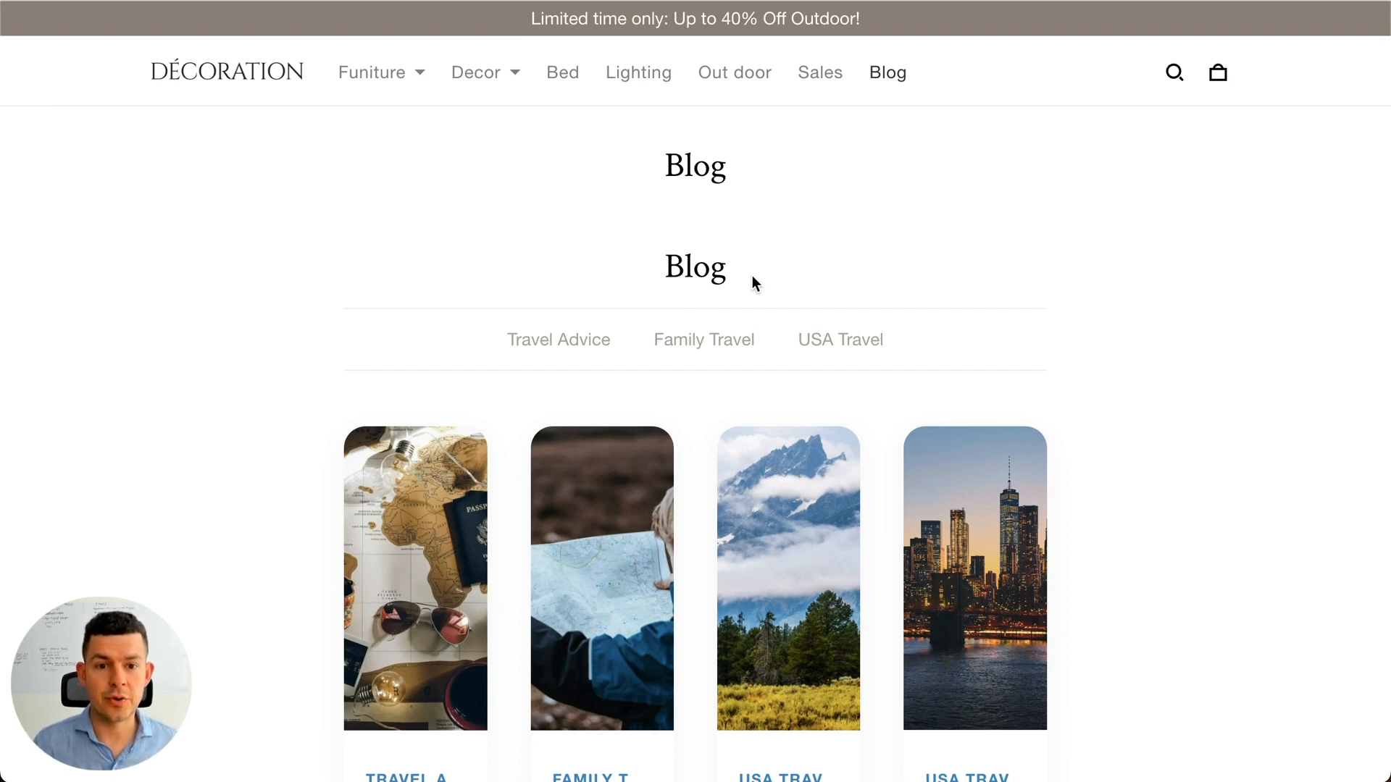
Step: Open the blog post "7 Travel Tips for New Travelers" and look through it to the end
scroll(752, 283, "down", 2)
scroll(435, 326, "down", 5)
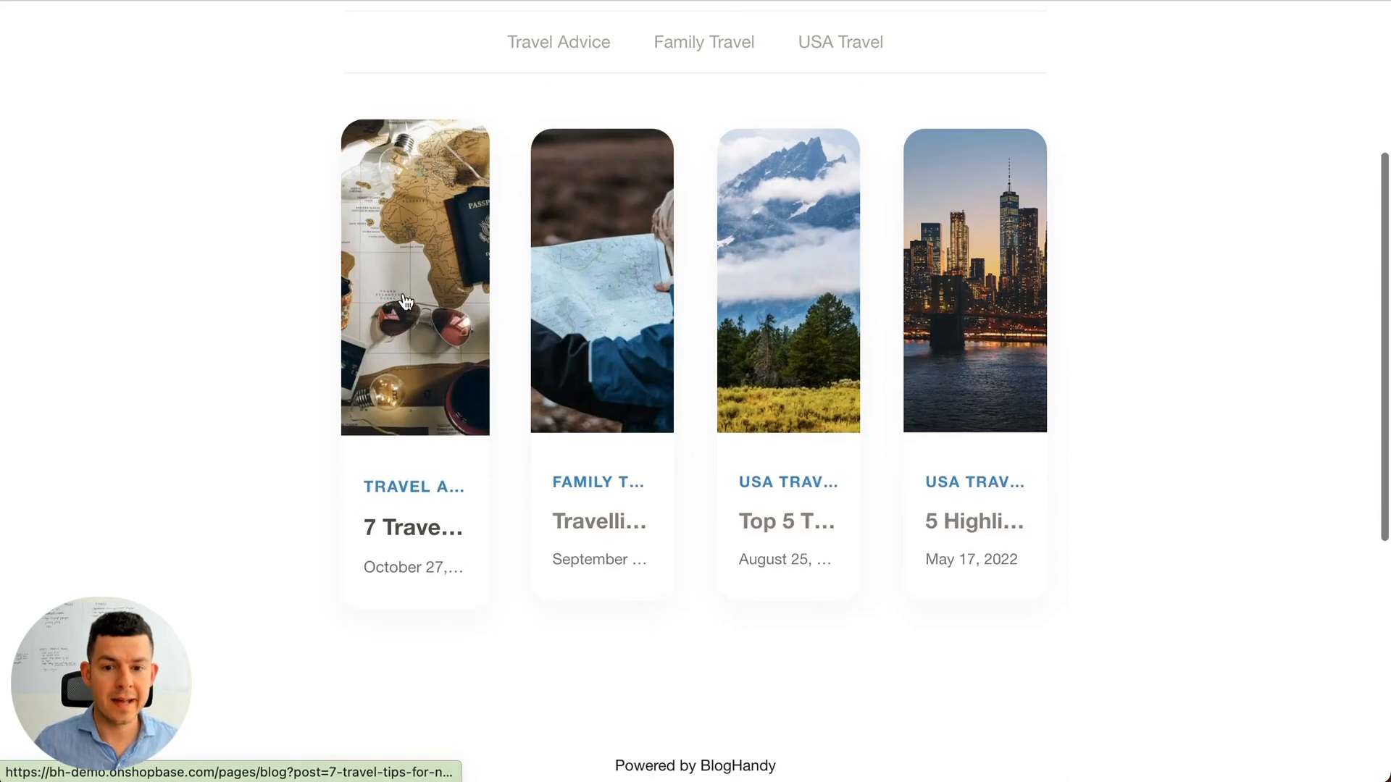
left_click(418, 372)
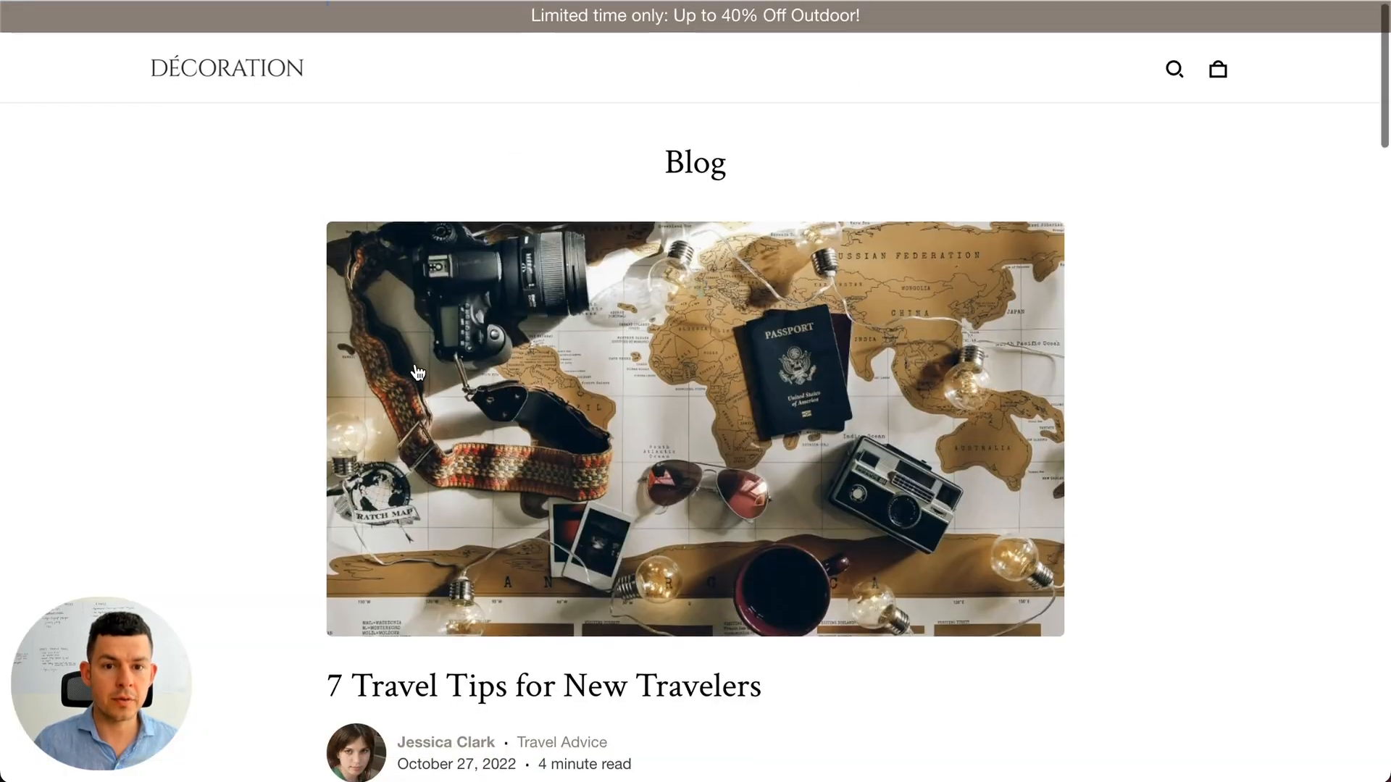
scroll(418, 372, "down", 15)
scroll(418, 373, "down", 20)
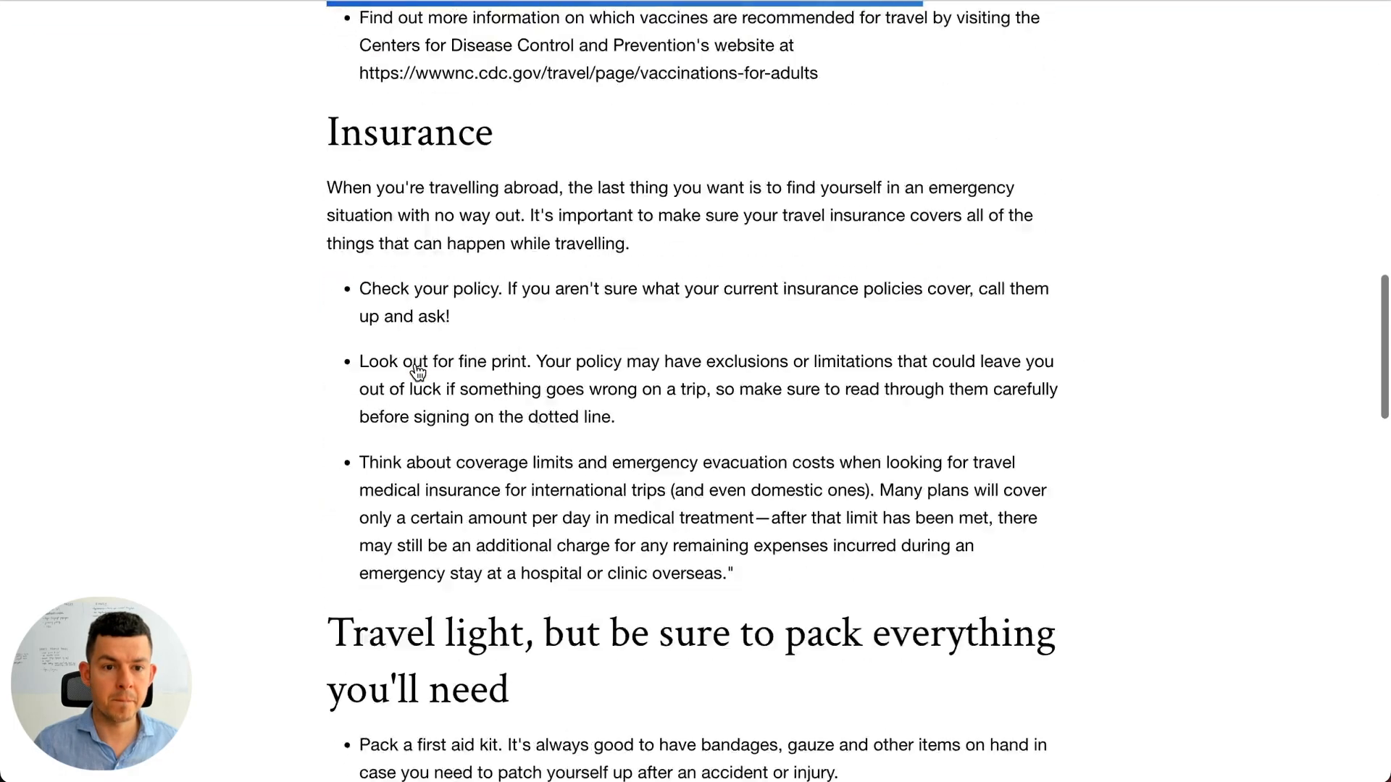
scroll(418, 370, "down", 7)
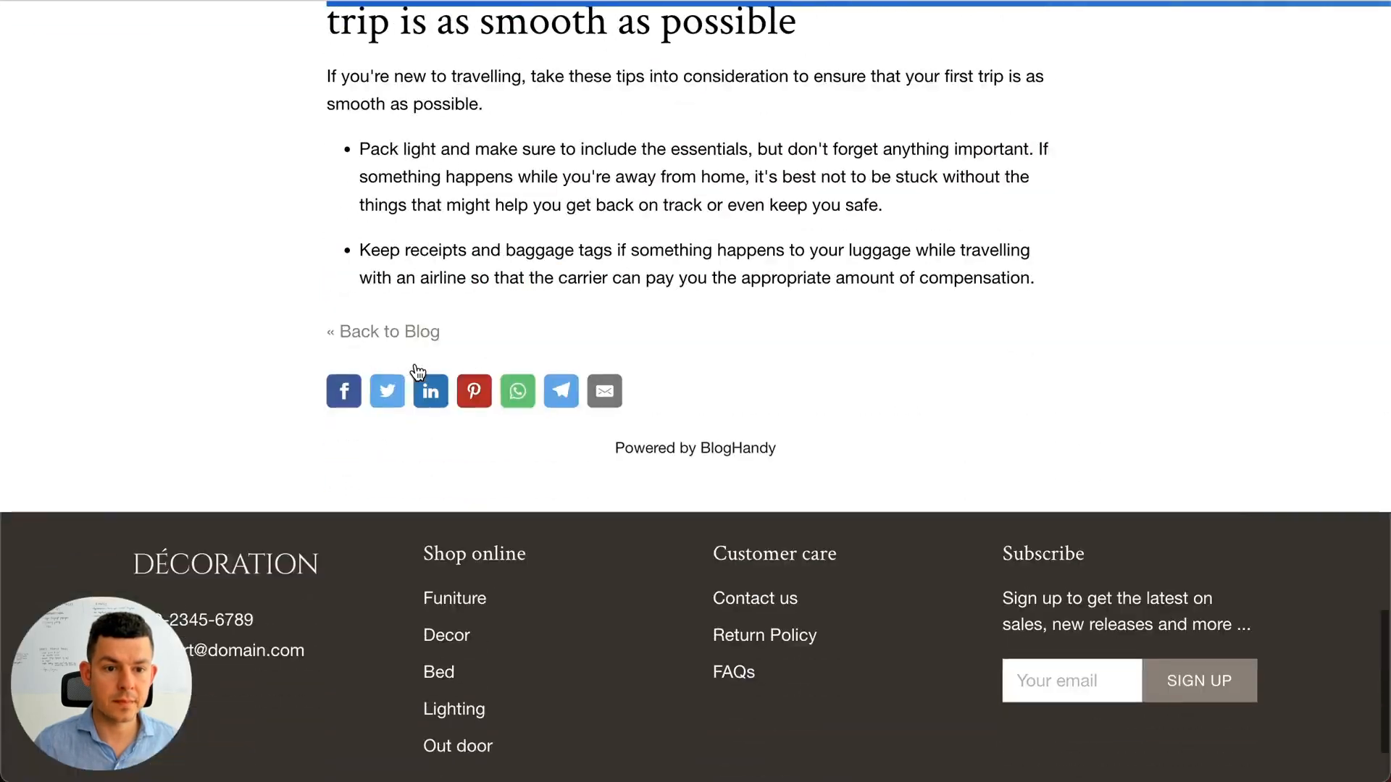
scroll(407, 211, "up", 5)
scroll(410, 211, "up", 20)
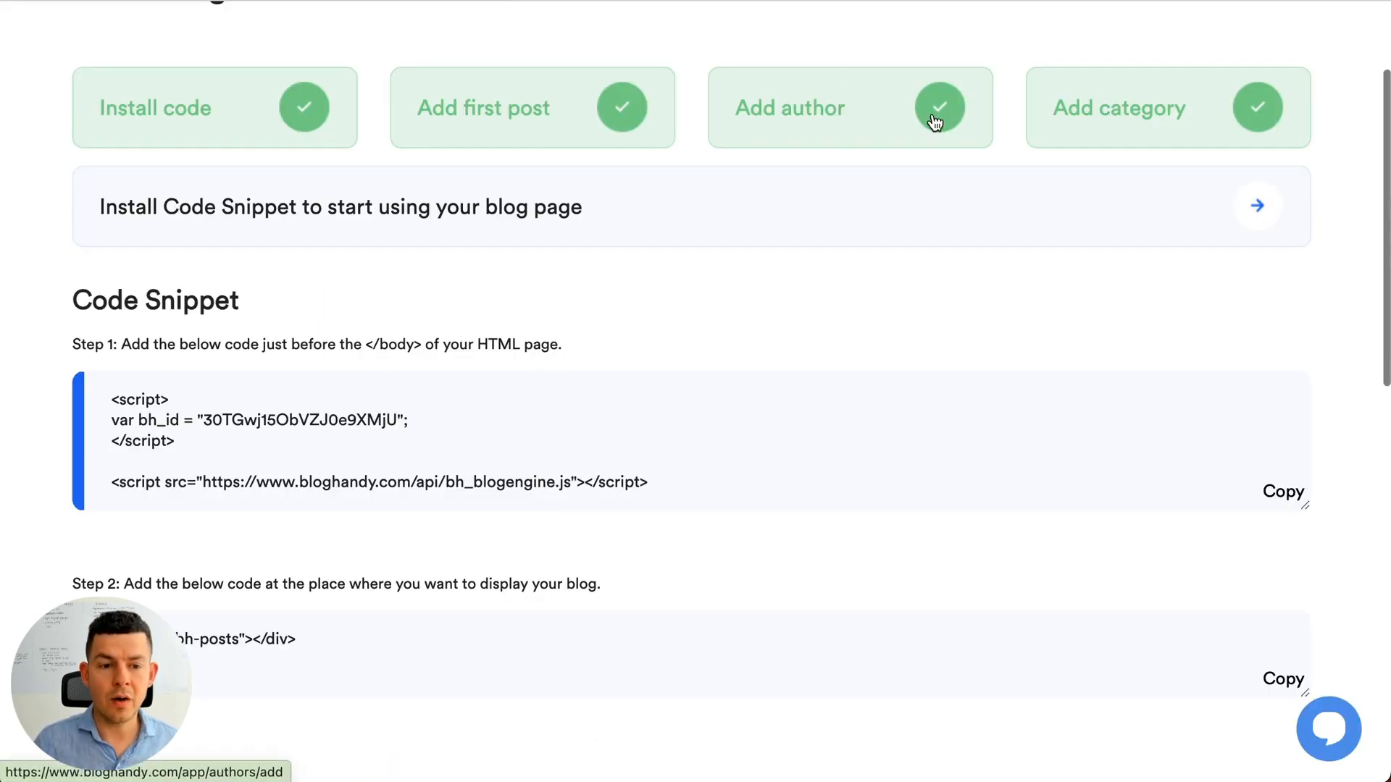
scroll(933, 113, "up", 3)
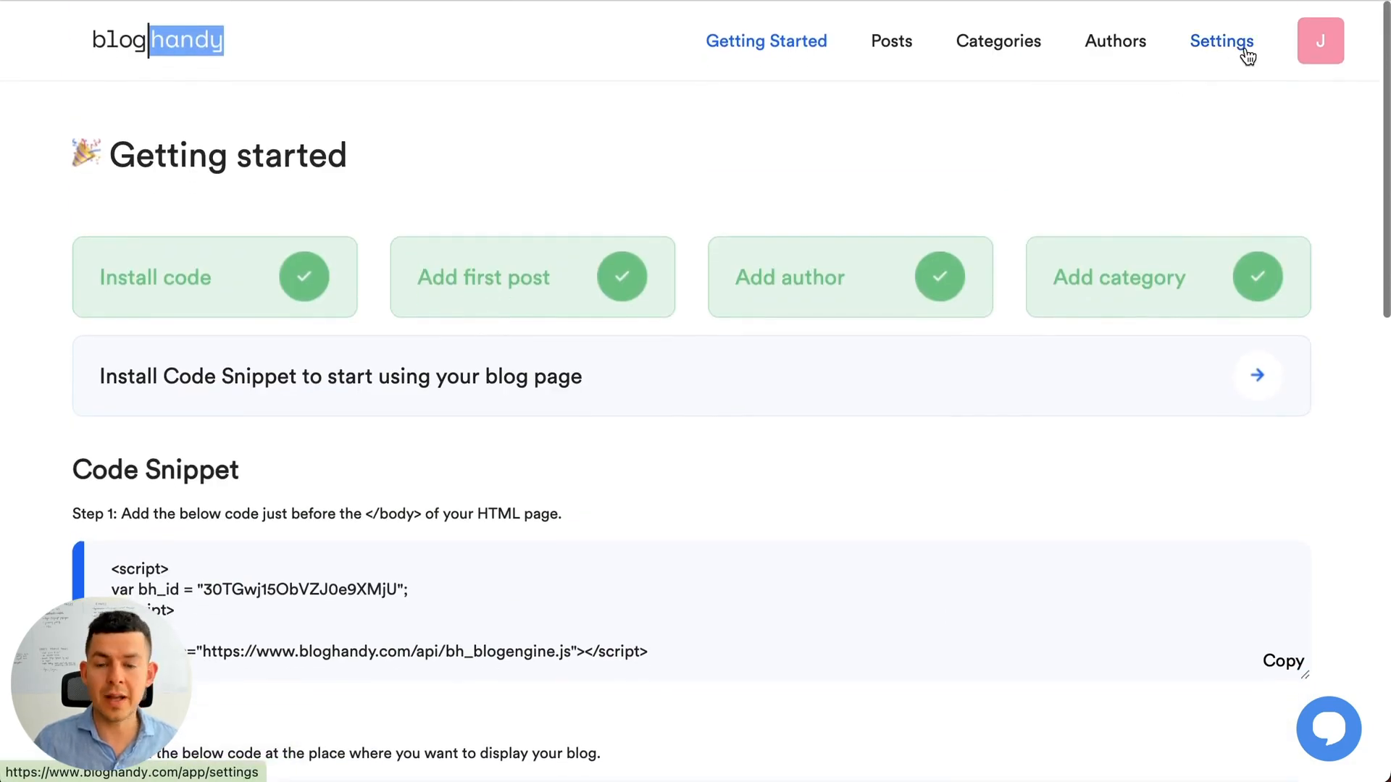
left_click(1246, 54)
left_click(512, 347)
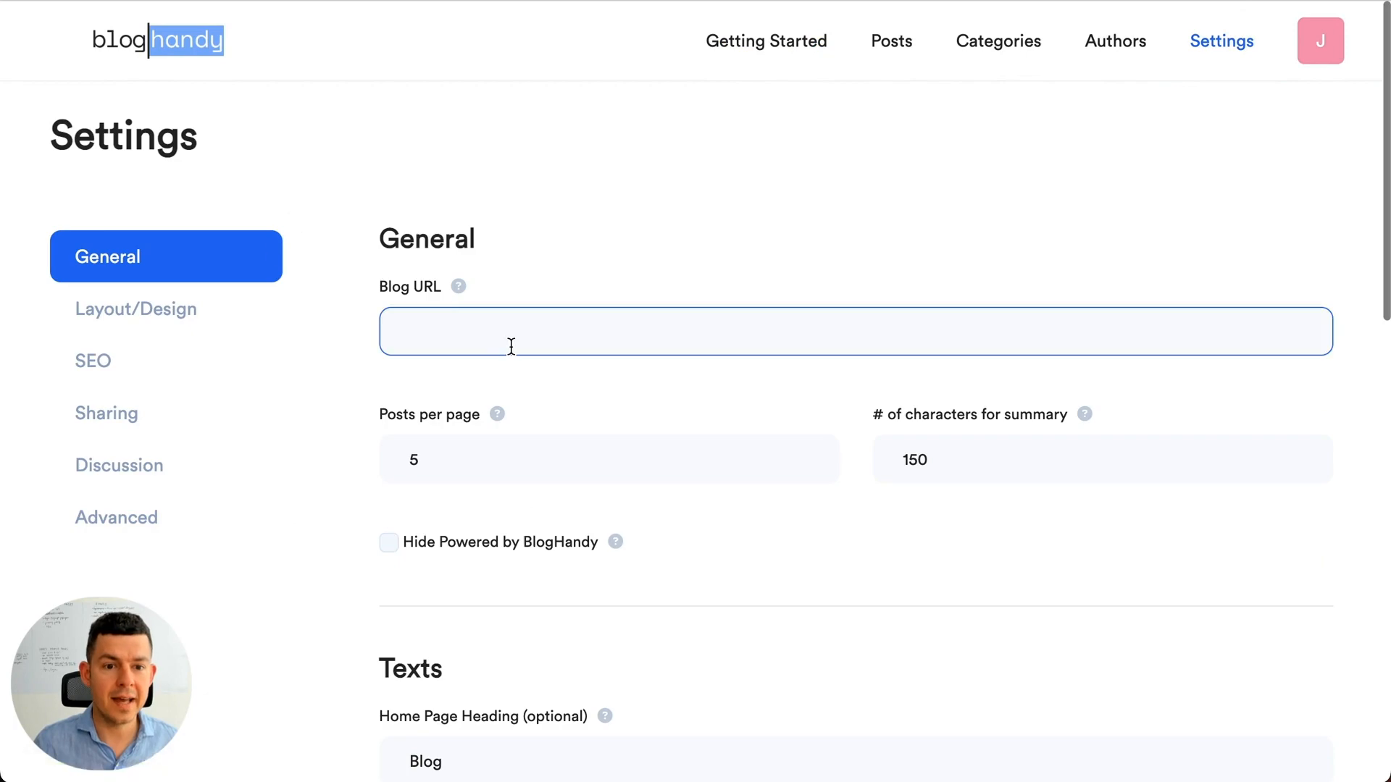
type("https://bh-demo.onshopbase.com/pages/blog")
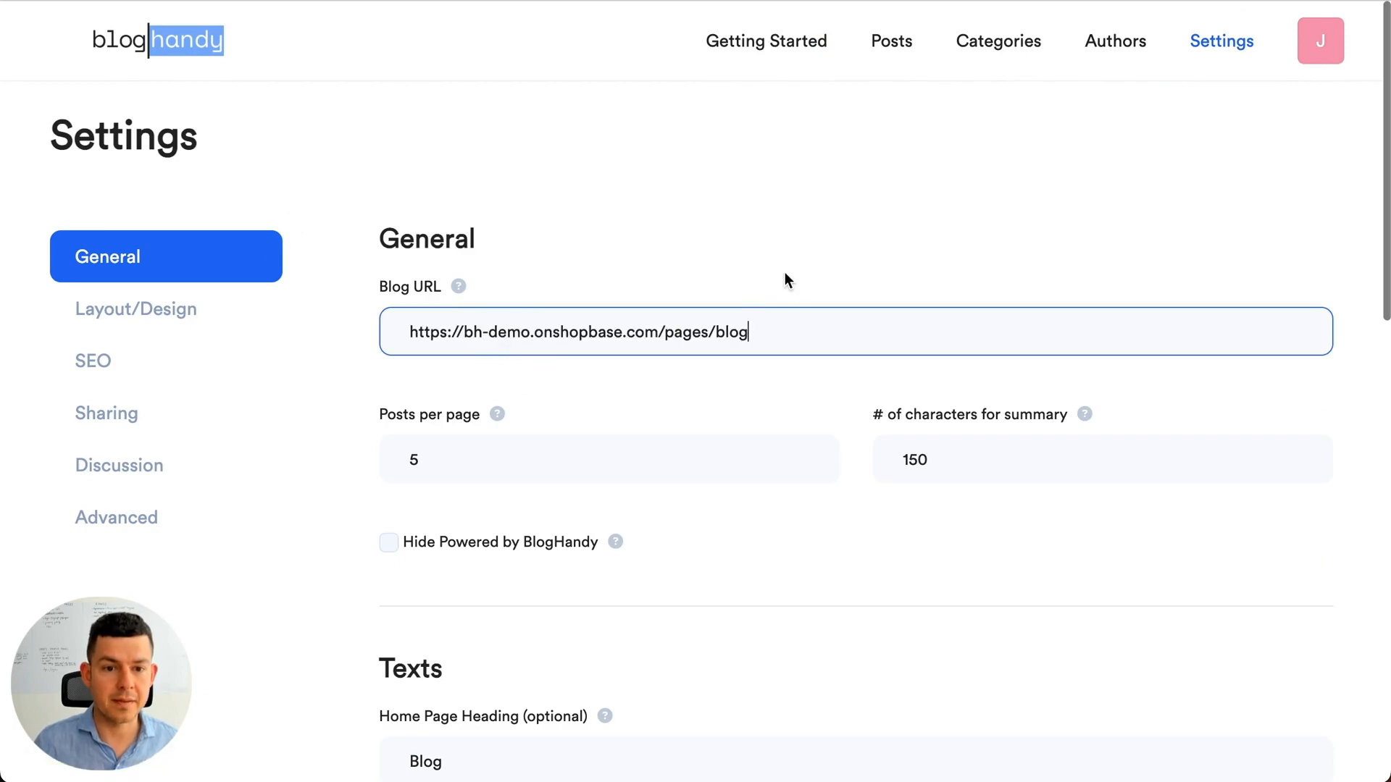
scroll(742, 297, "down", 15)
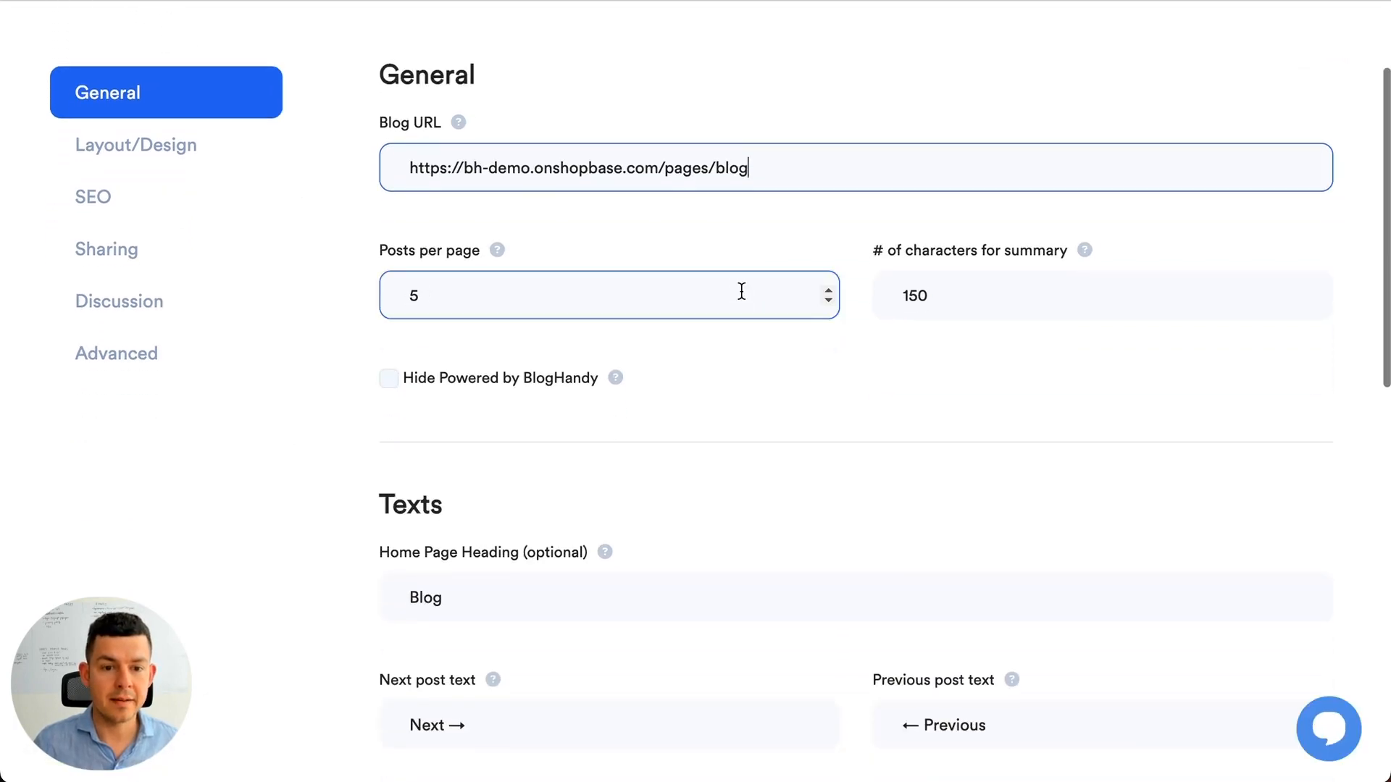
scroll(739, 297, "up", 2)
scroll(739, 292, "down", 8)
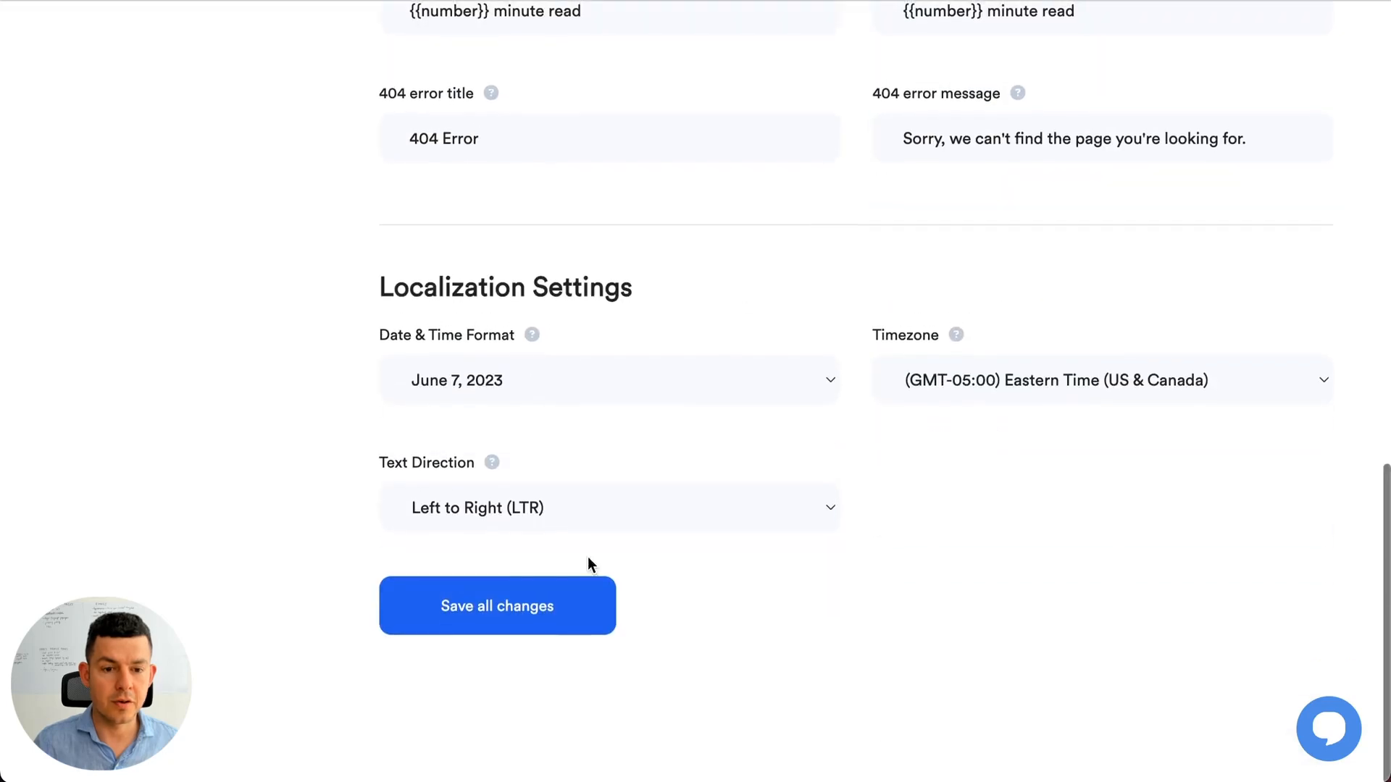
left_click(540, 630)
left_click(689, 547)
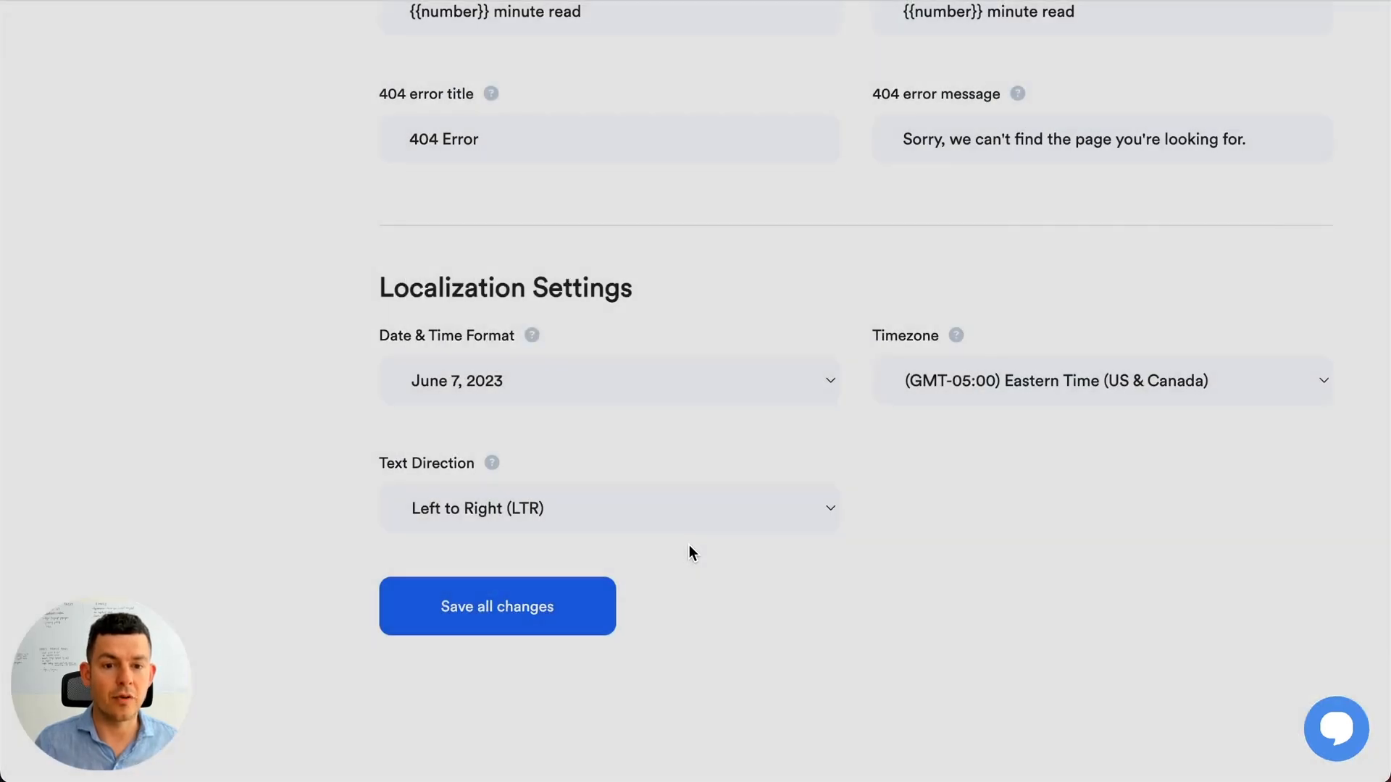
Step: Clear the optional Home Page Heading in BlogHandy's general settings and save all changes
scroll(689, 548, "up", 10)
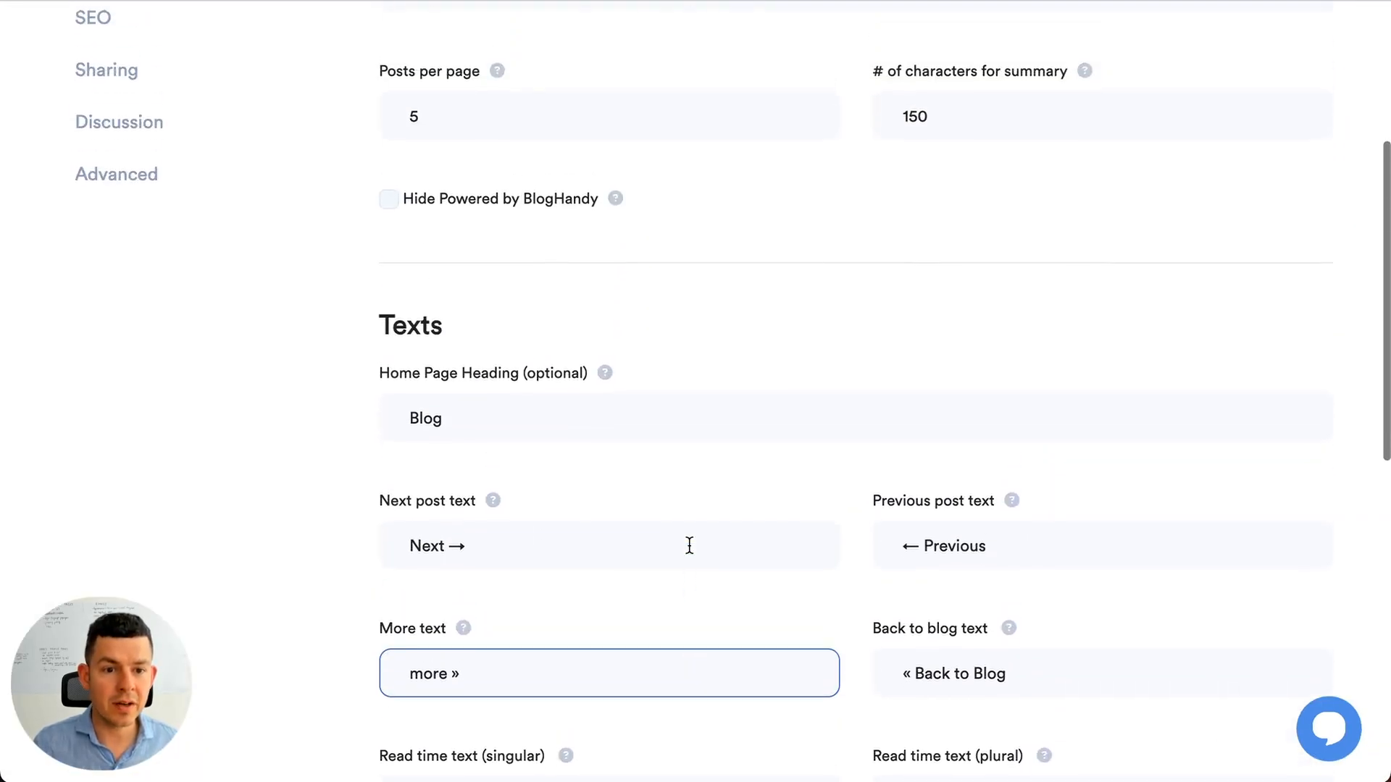
left_click(513, 413)
double_click(507, 419)
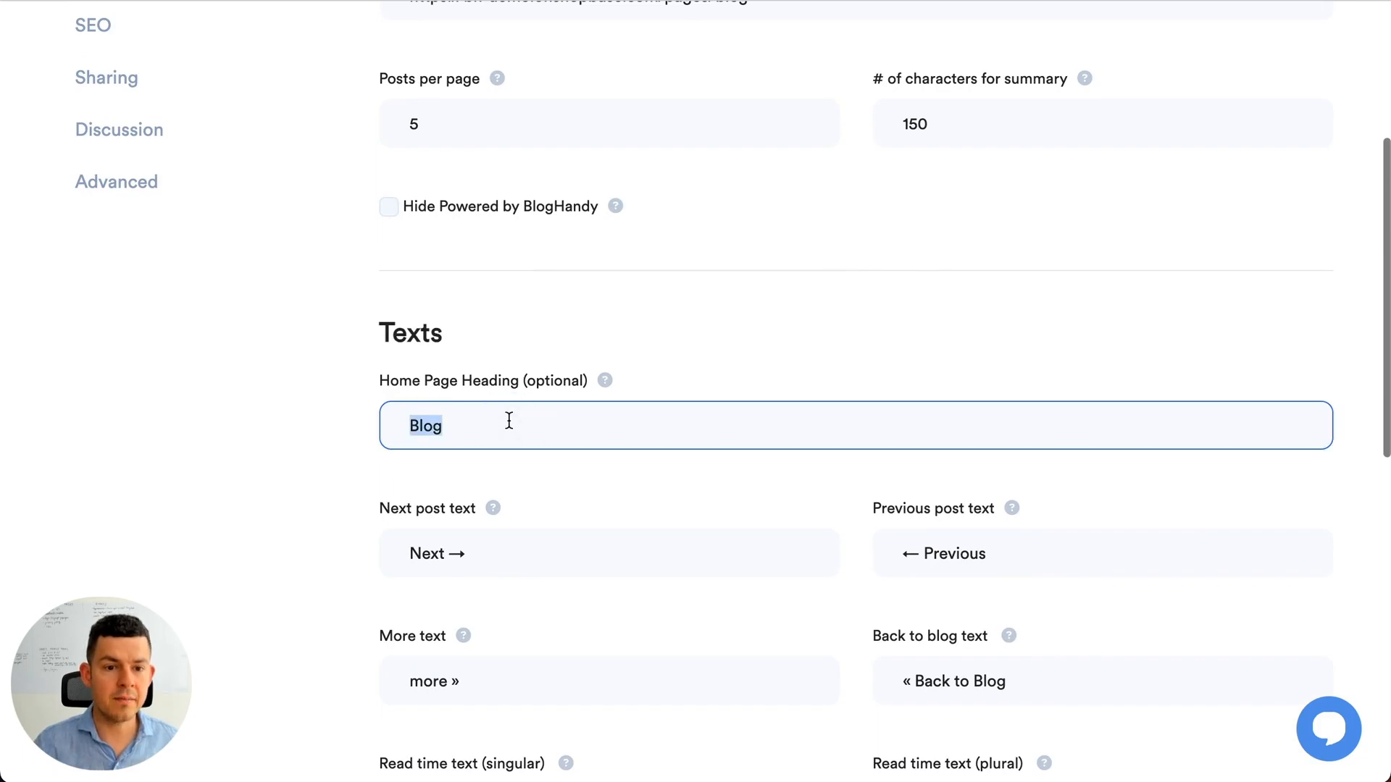
key("BackSpace")
scroll(855, 391, "down", 10)
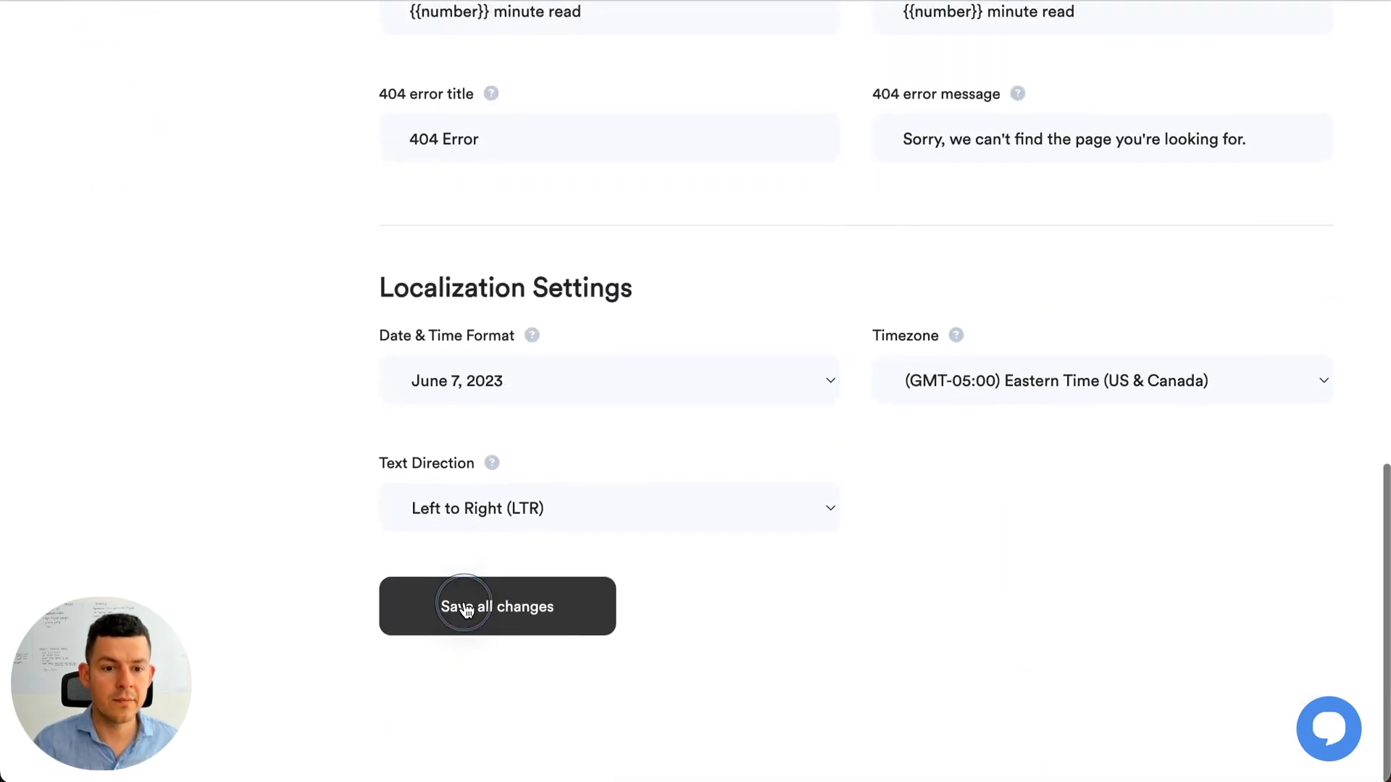
left_click(461, 606)
left_click(722, 553)
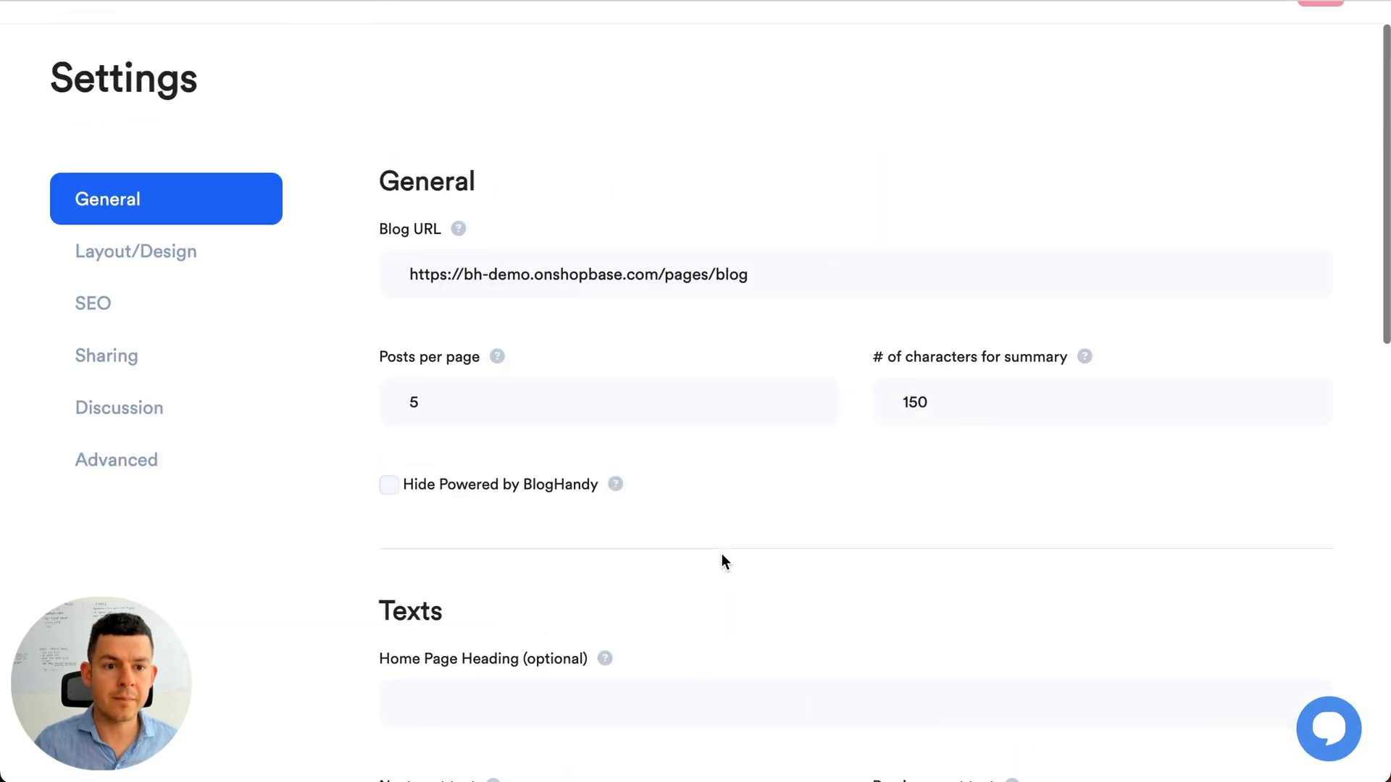
Step: Switch the blog's main page layout to Modern Grid in the Layout/Design settings and dismiss the confirmation
left_click(197, 258)
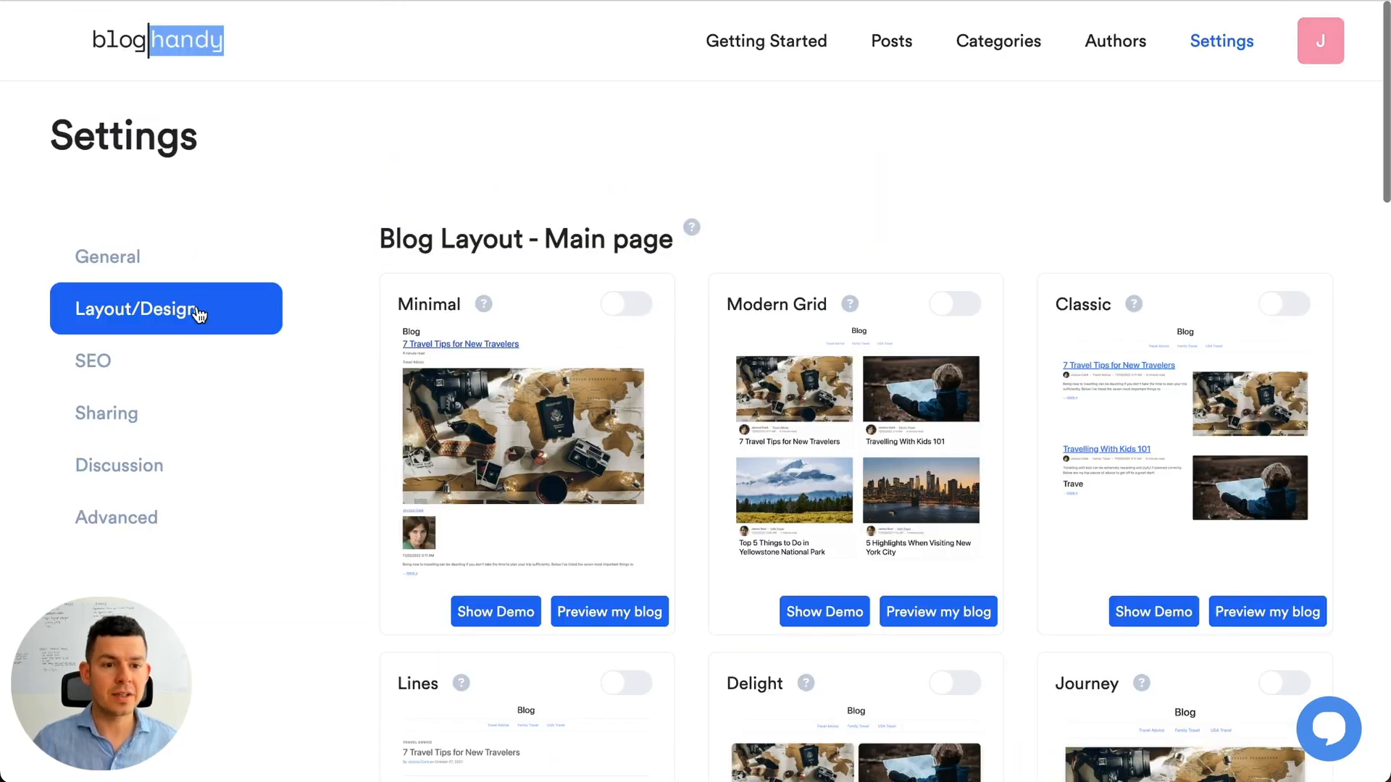
scroll(768, 216, "down", 12)
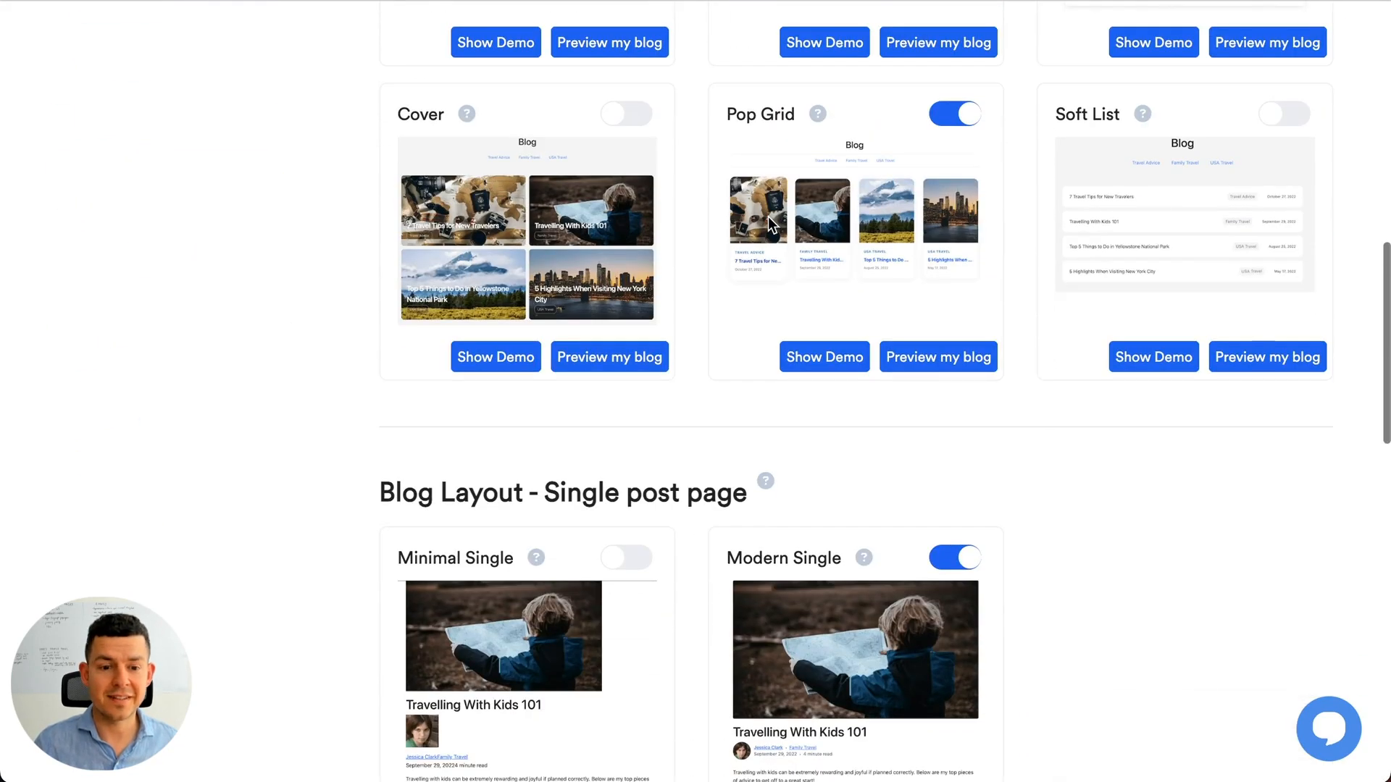
scroll(768, 216, "up", 12)
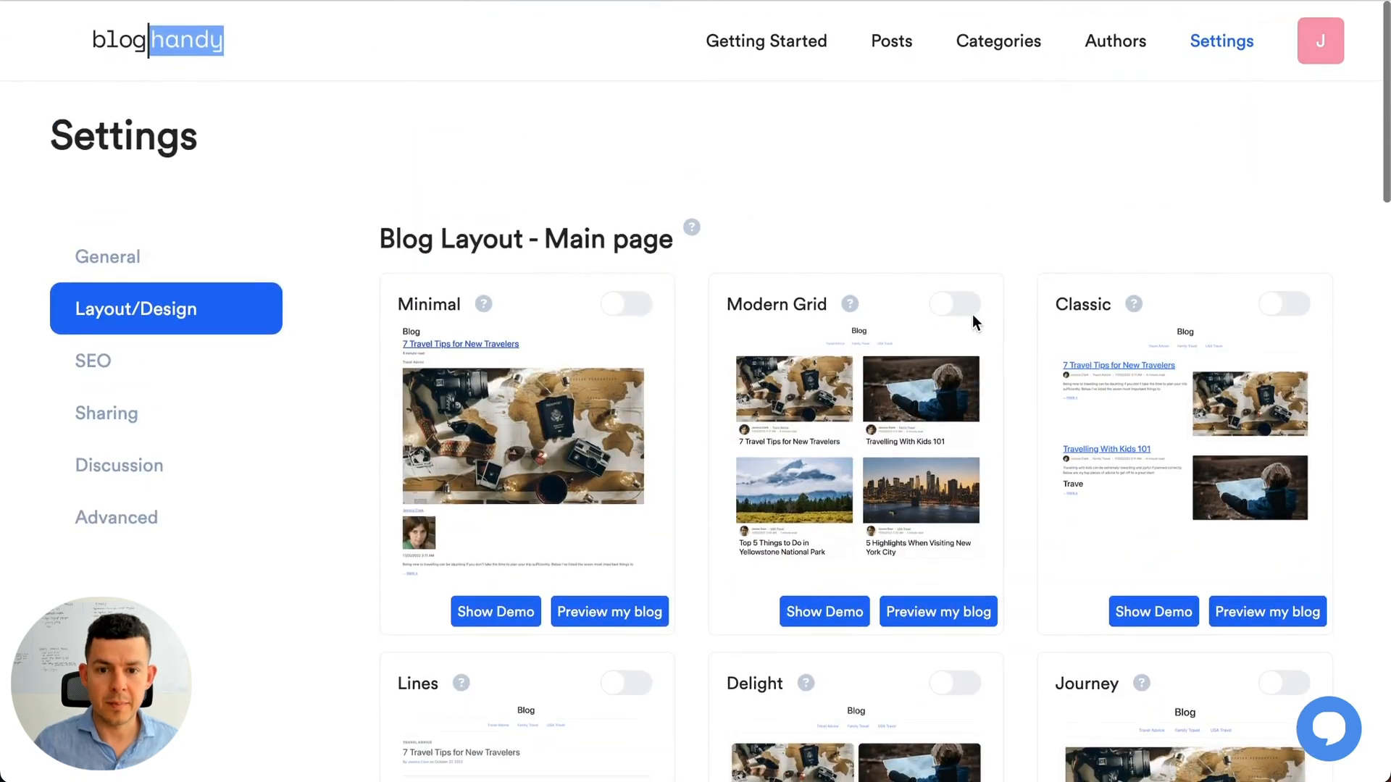
left_click(970, 311)
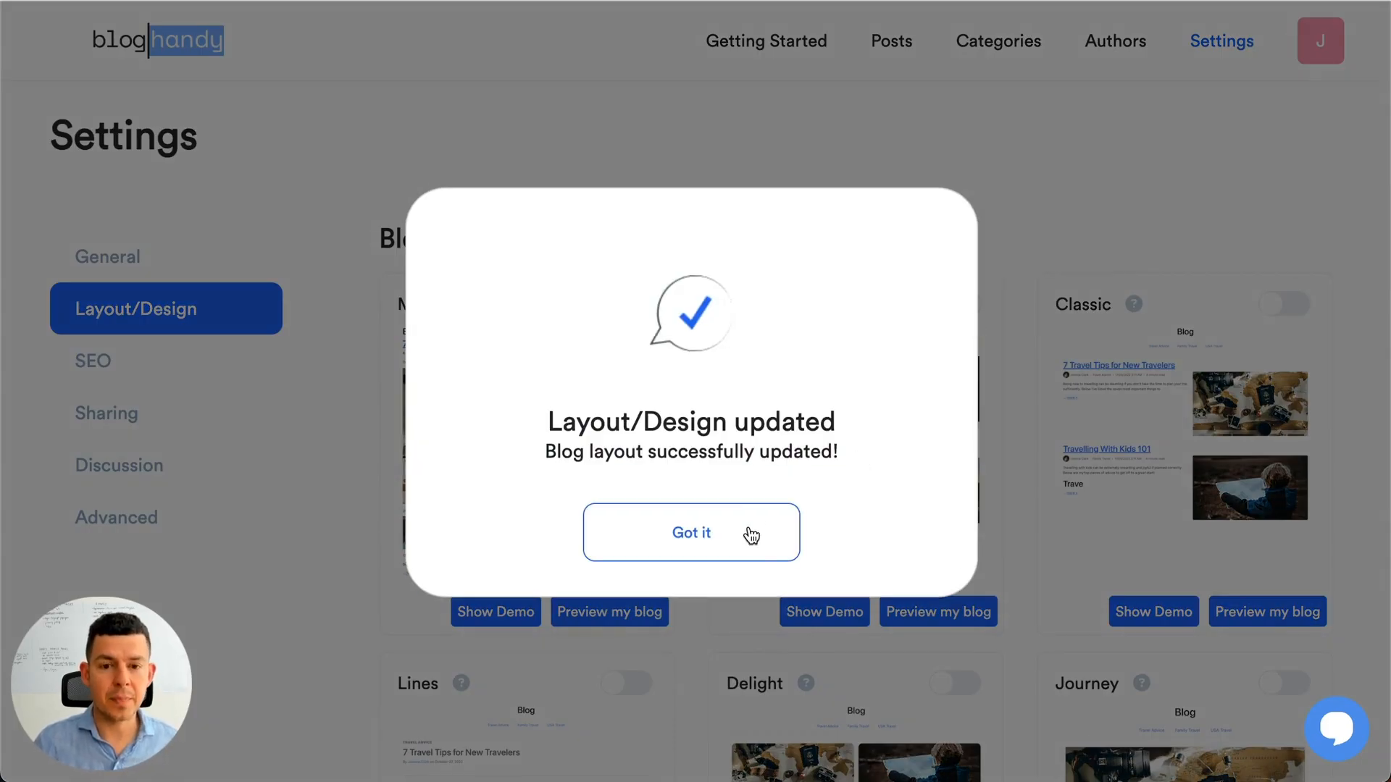
left_click(751, 537)
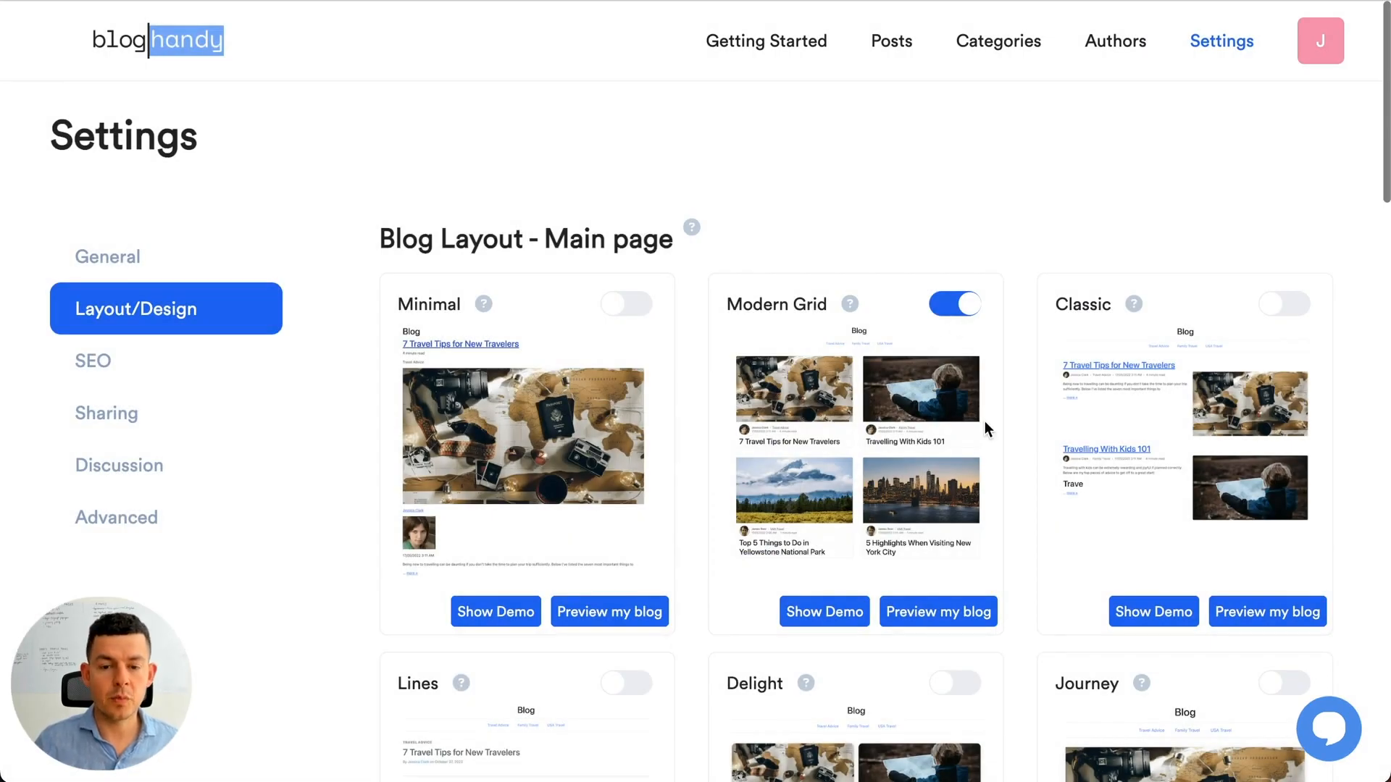
scroll(985, 423, "down", 1)
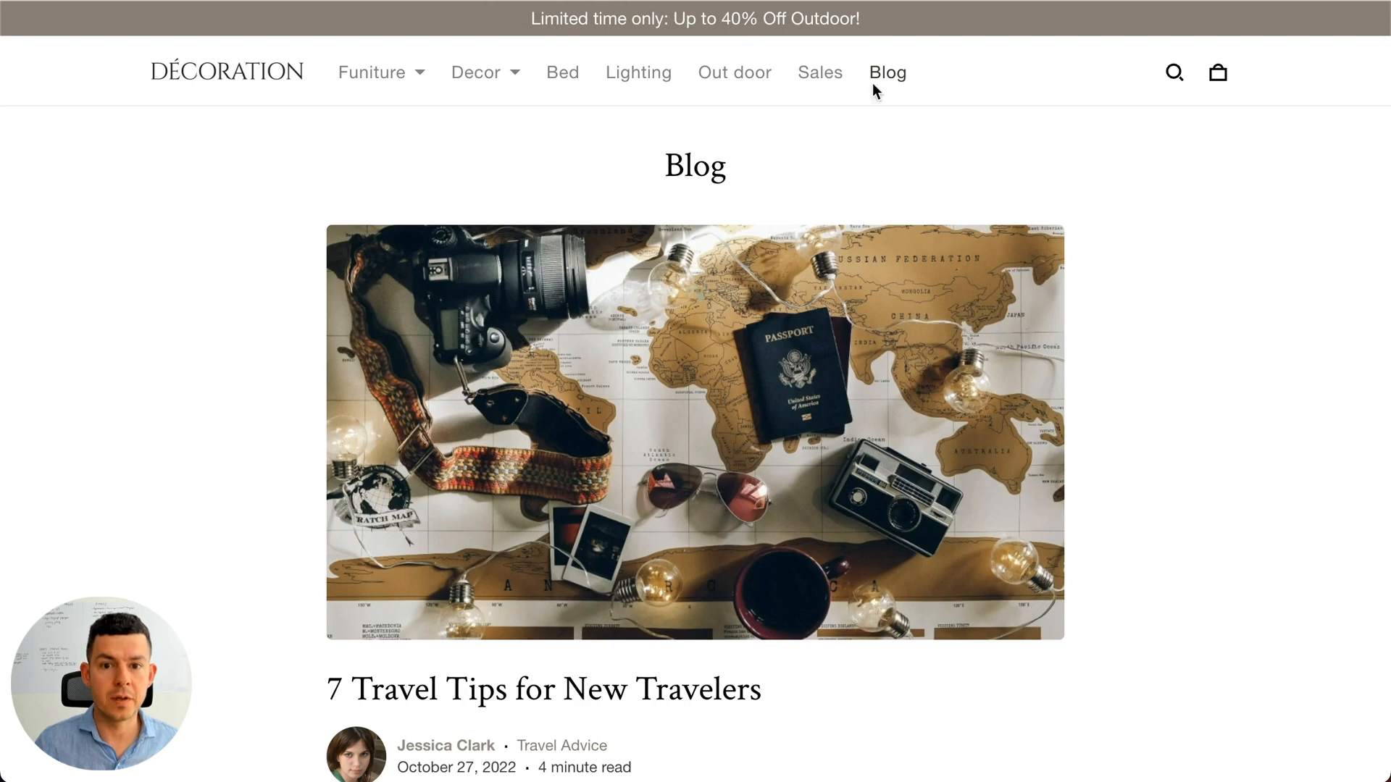
Step: Reload the storefront's Blog page and look over its heading, category links and post grid
left_click(905, 70)
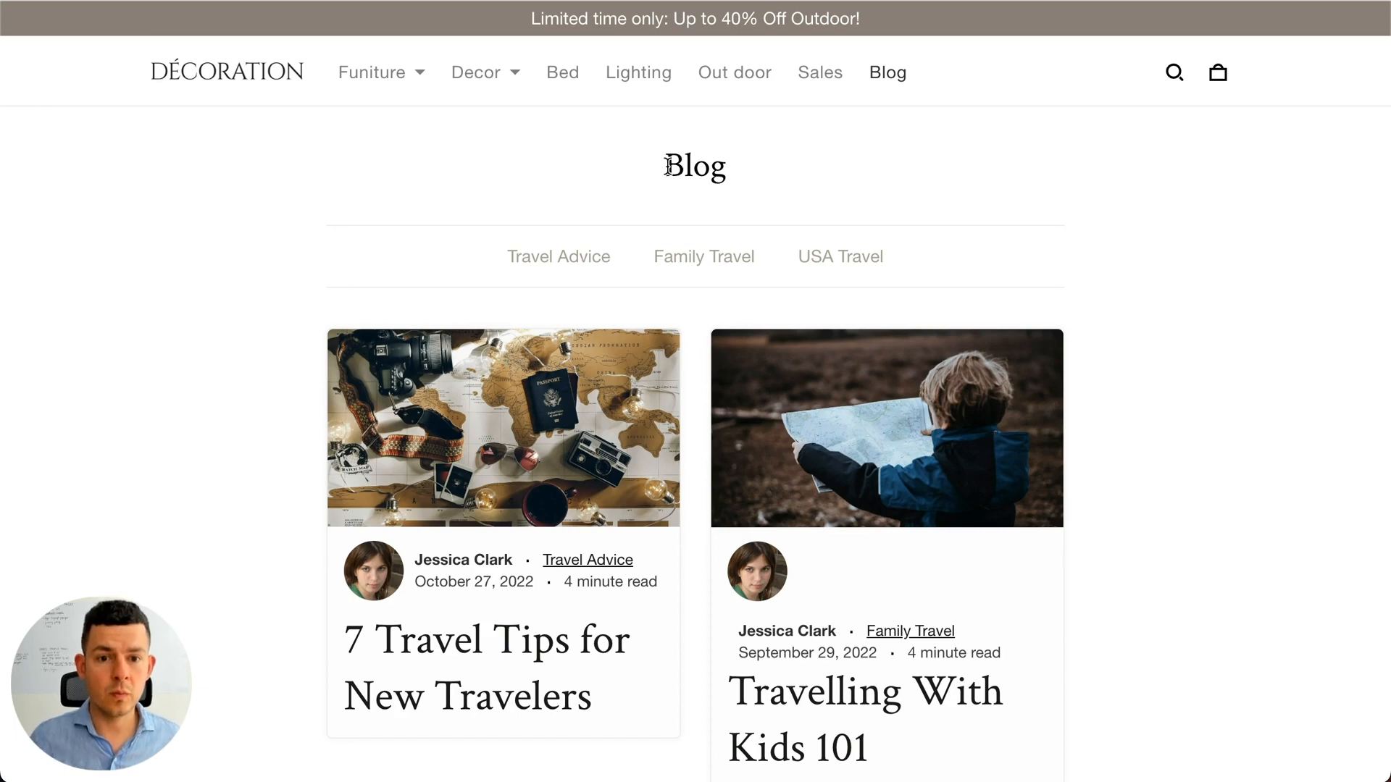
left_click_drag(667, 166, 806, 169)
left_click(806, 170)
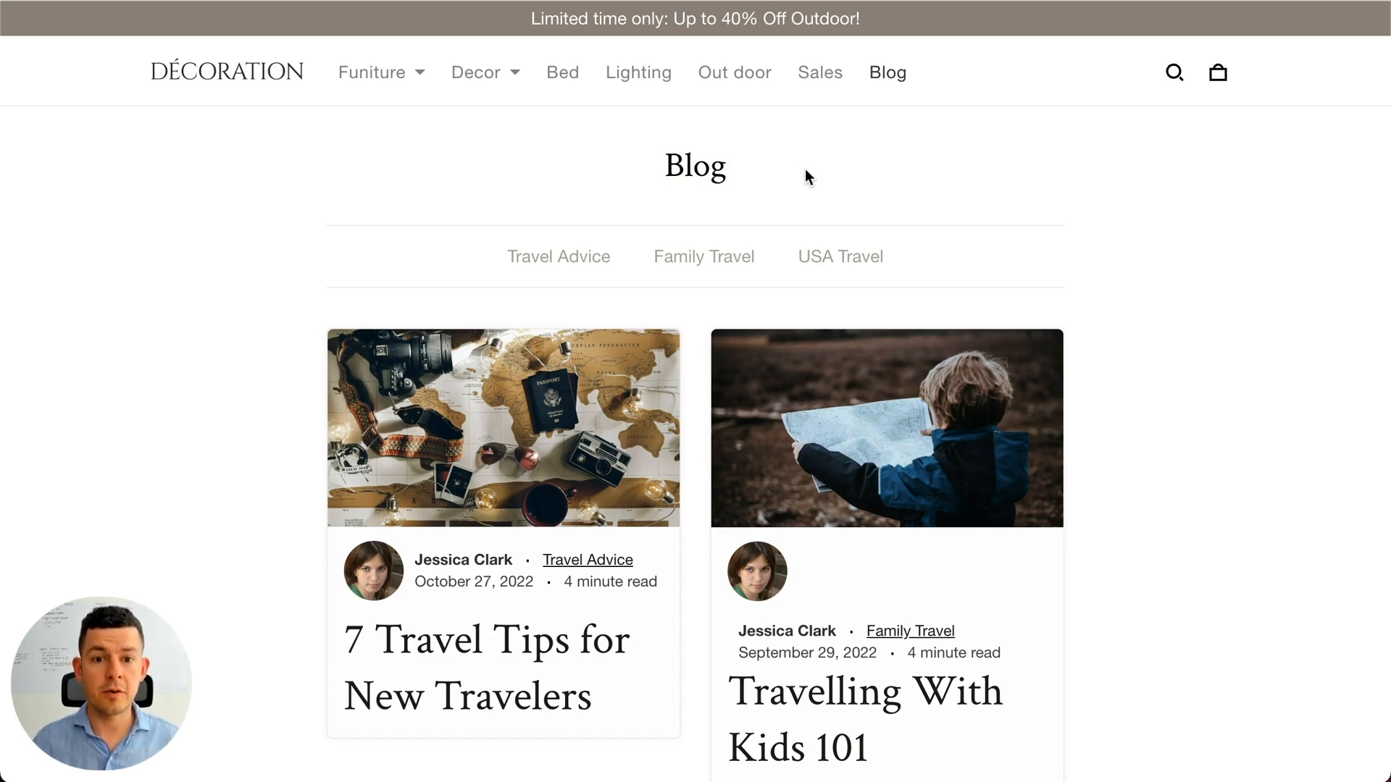
scroll(805, 173, "down", 3)
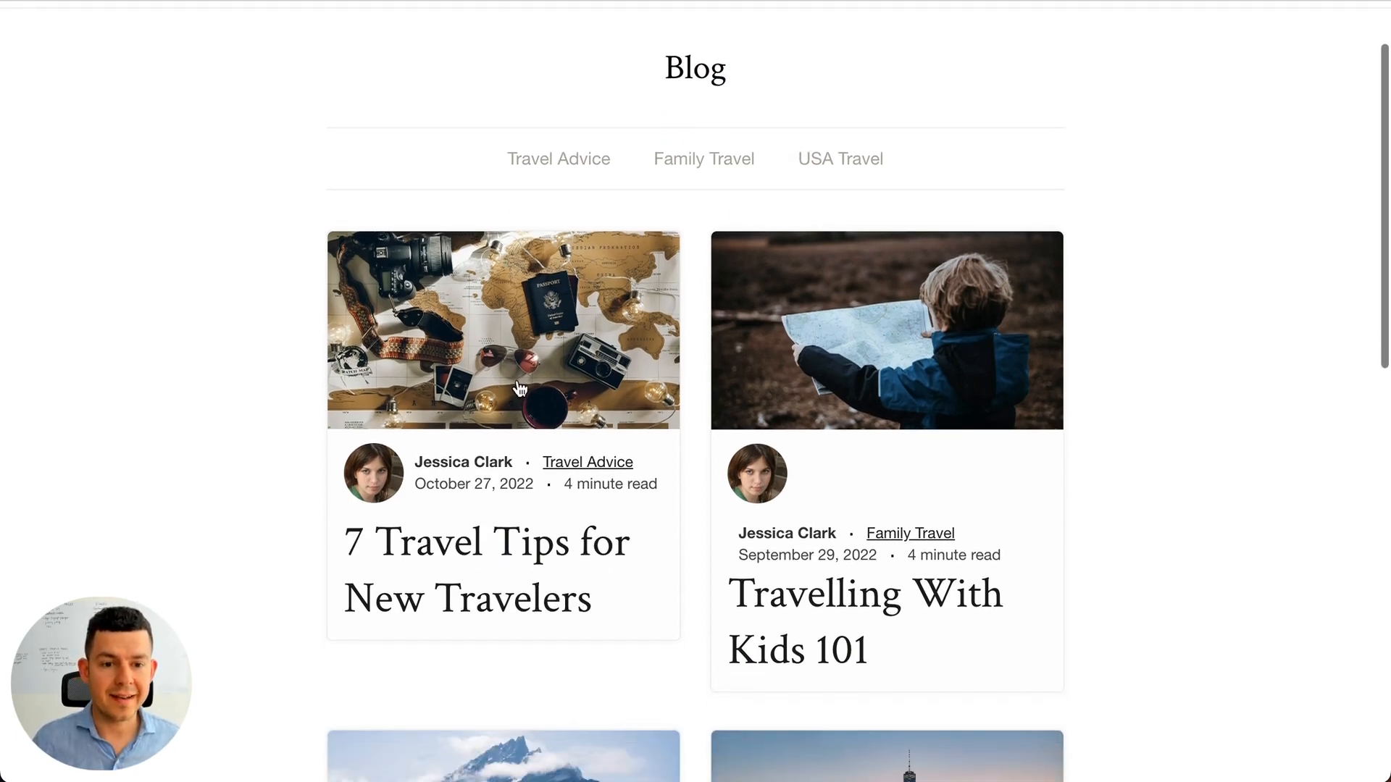
scroll(512, 398, "down", 6)
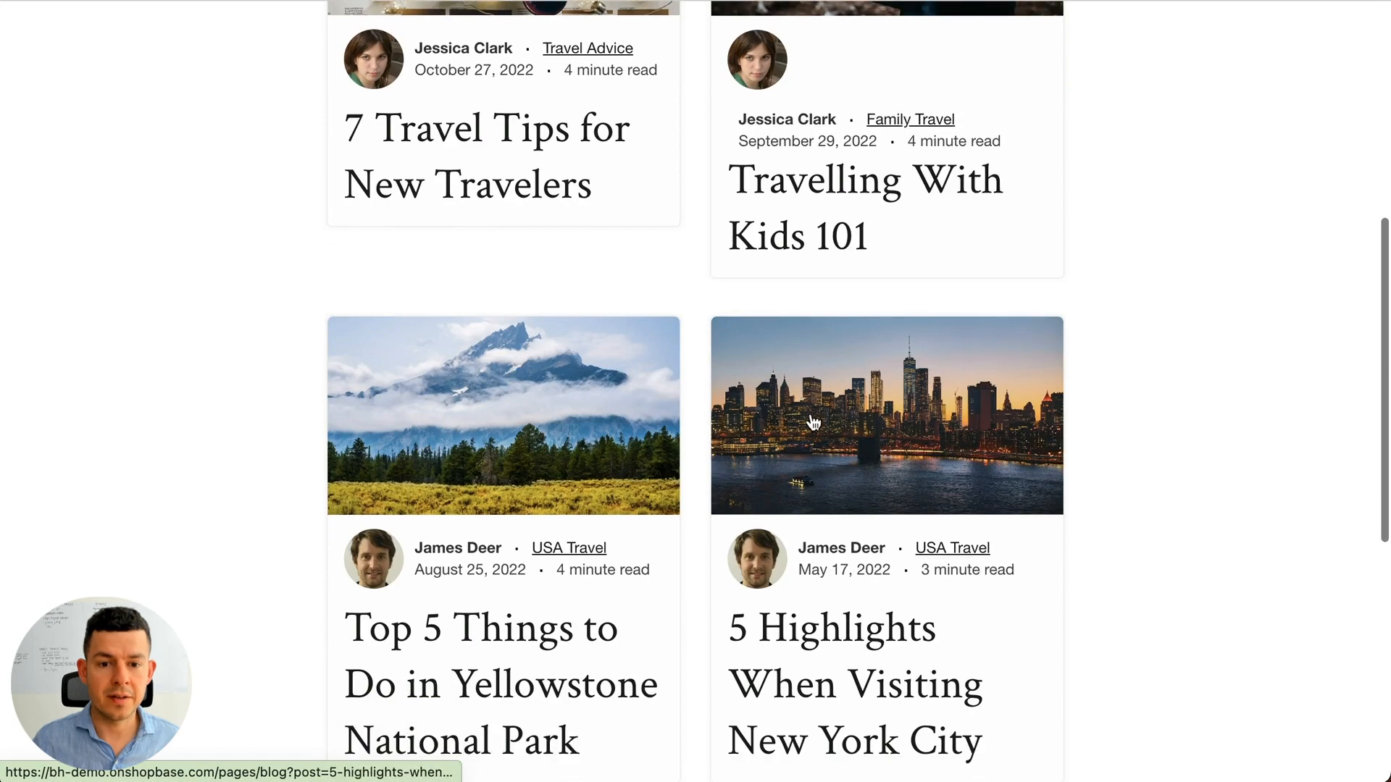
scroll(836, 434, "down", 3)
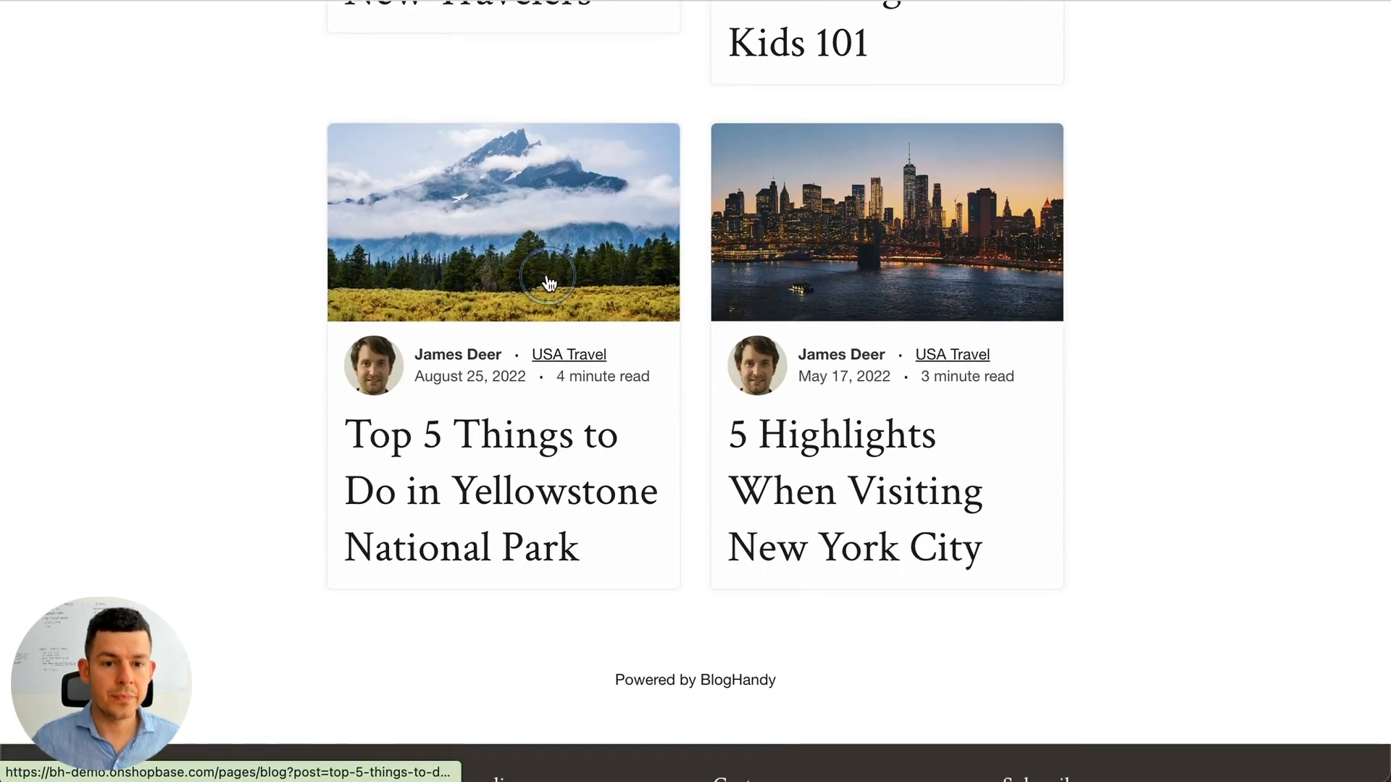
Step: Open the post "Top 5 Things to Do in Yellowstone National Park", look through it to the end and return to the blog
left_click(549, 285)
scroll(549, 283, "down", 13)
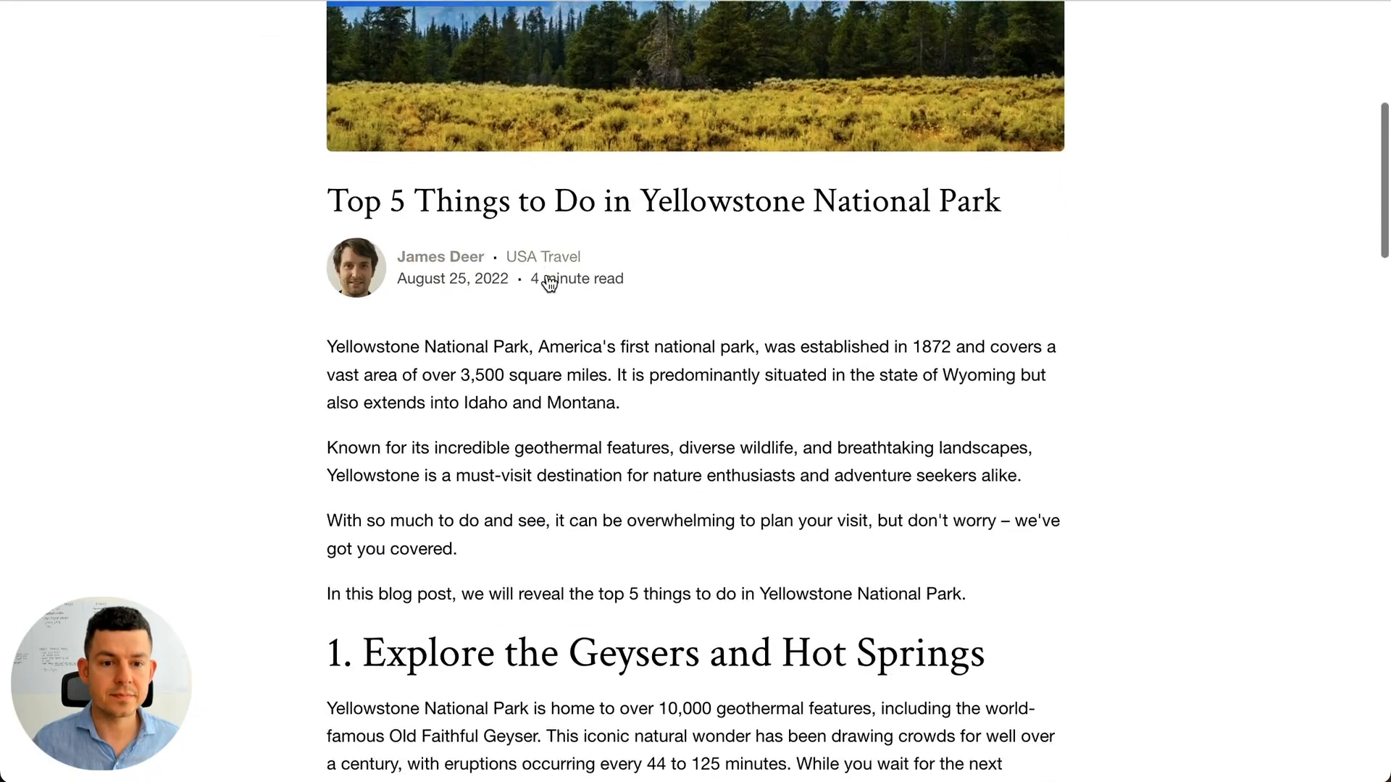
scroll(549, 282, "down", 20)
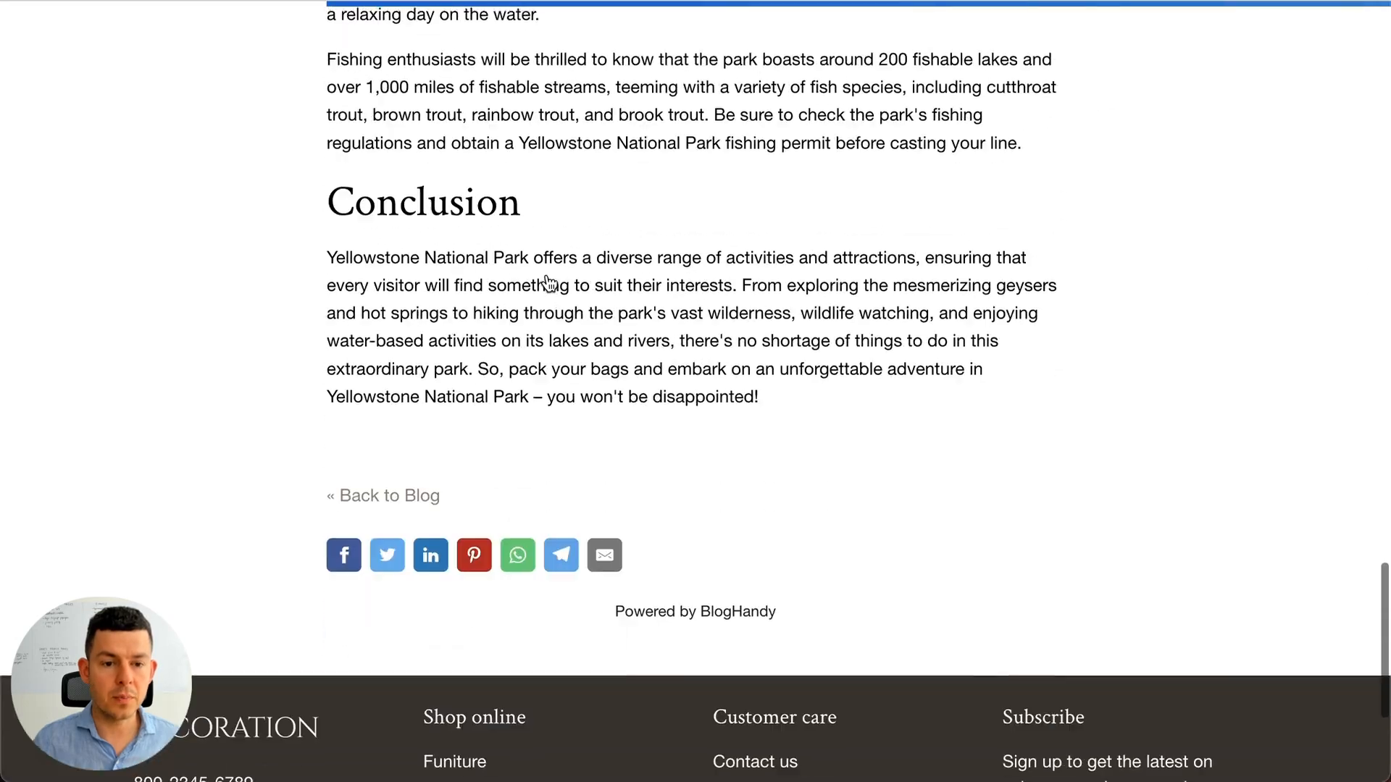
left_click(391, 498)
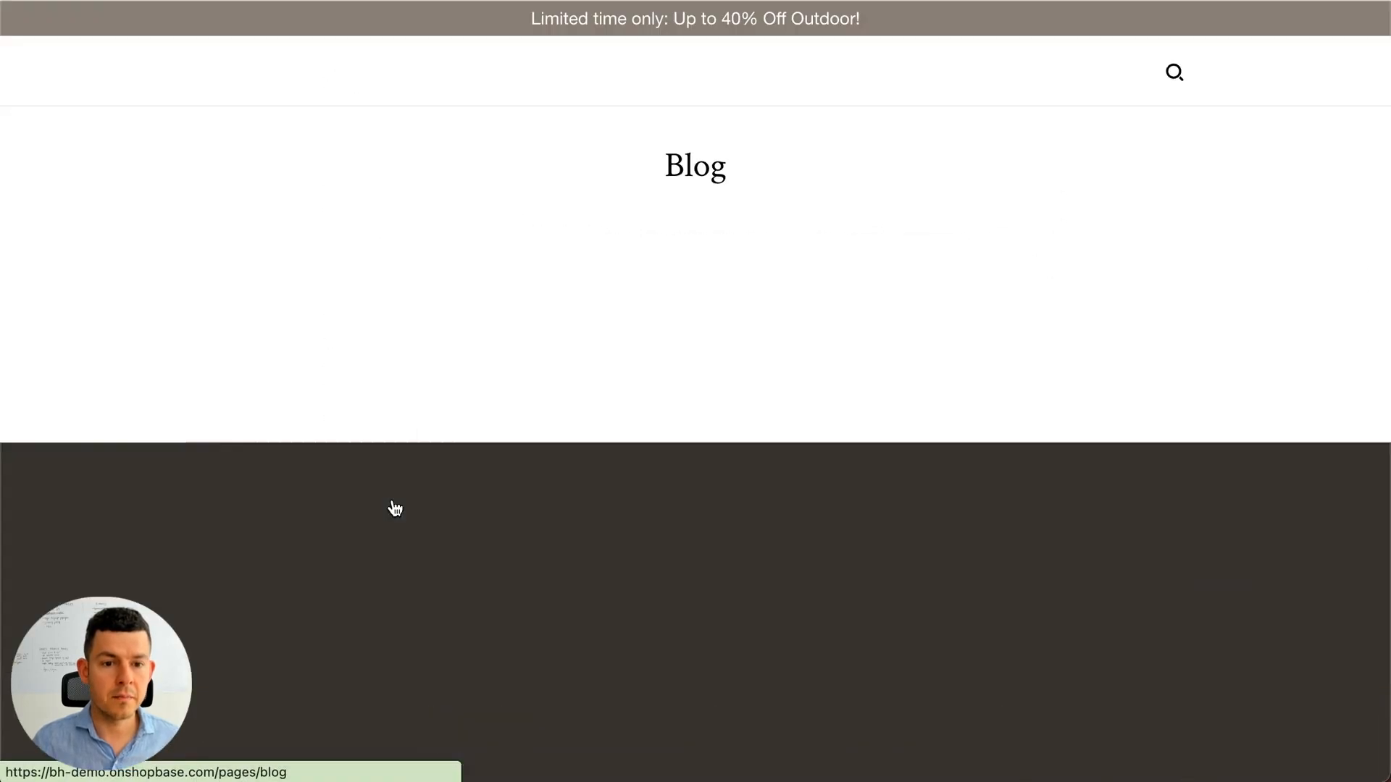